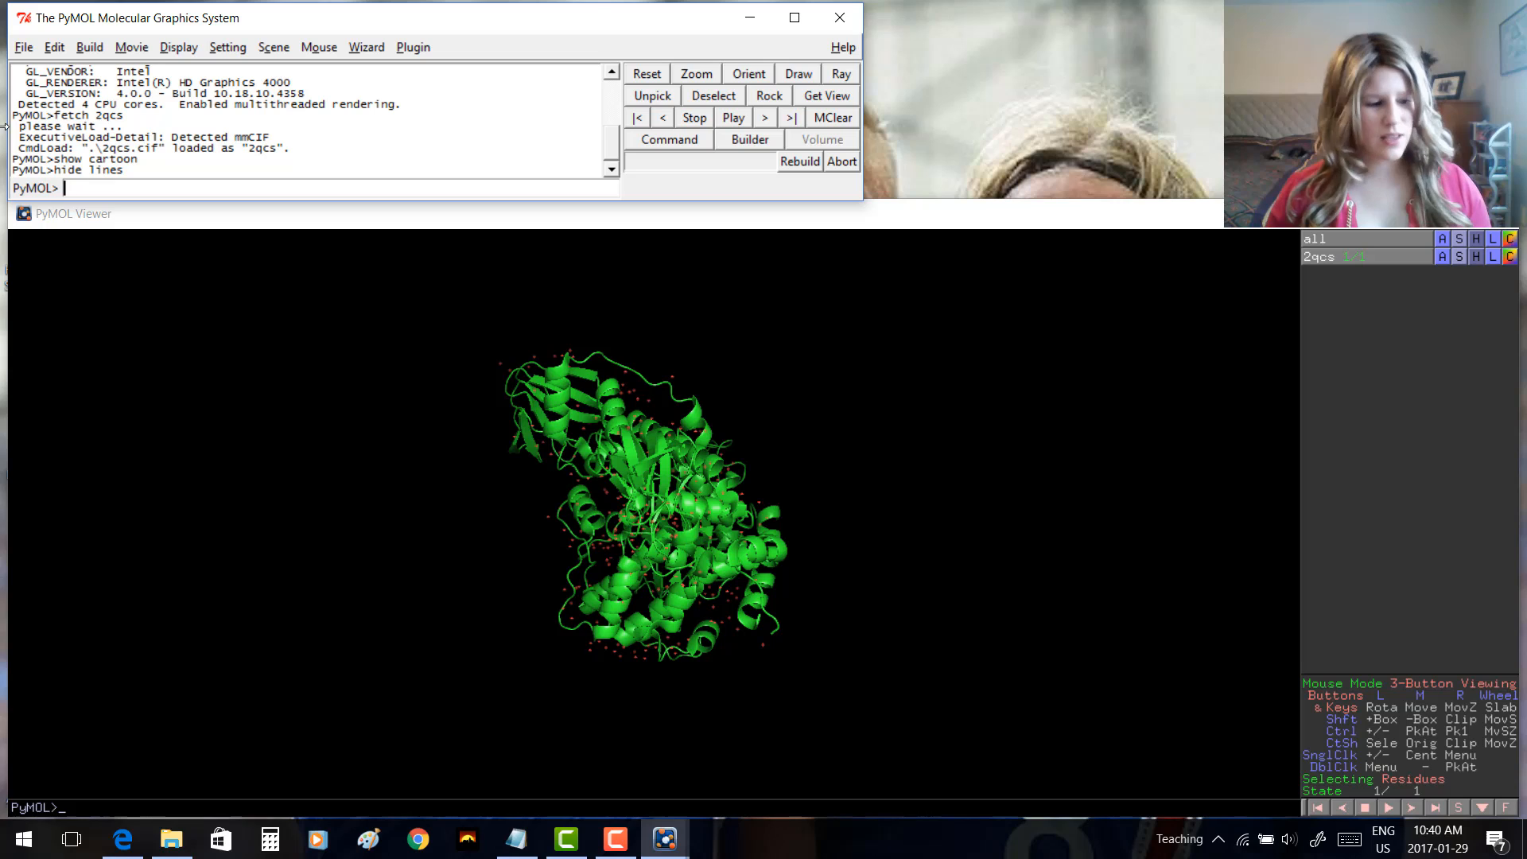
Step: Color the whole 2qcs structure firebrick
text(color fi)
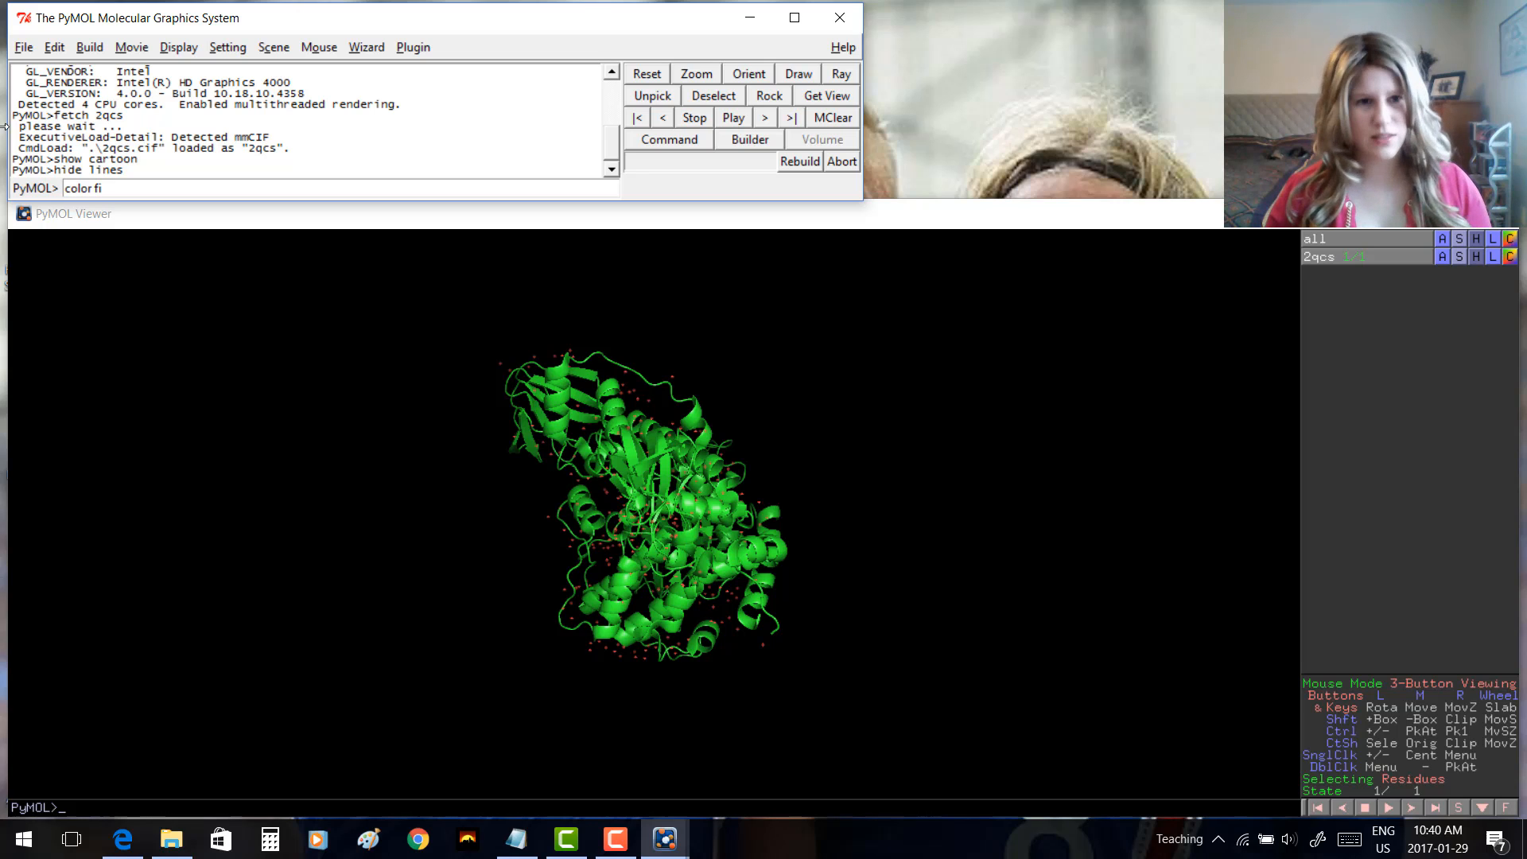
text(rebrick)
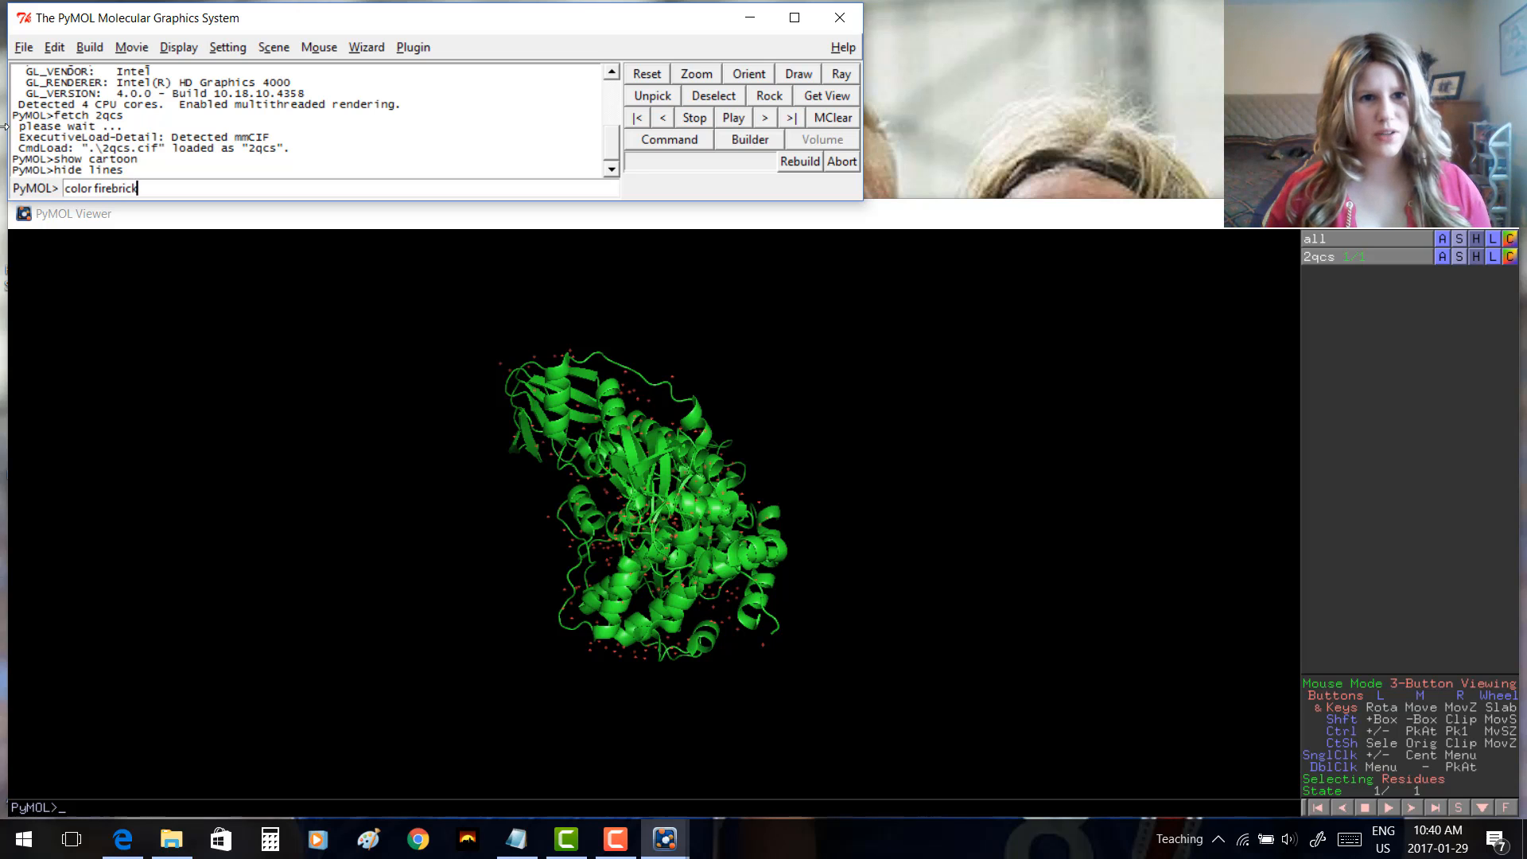
key(Return)
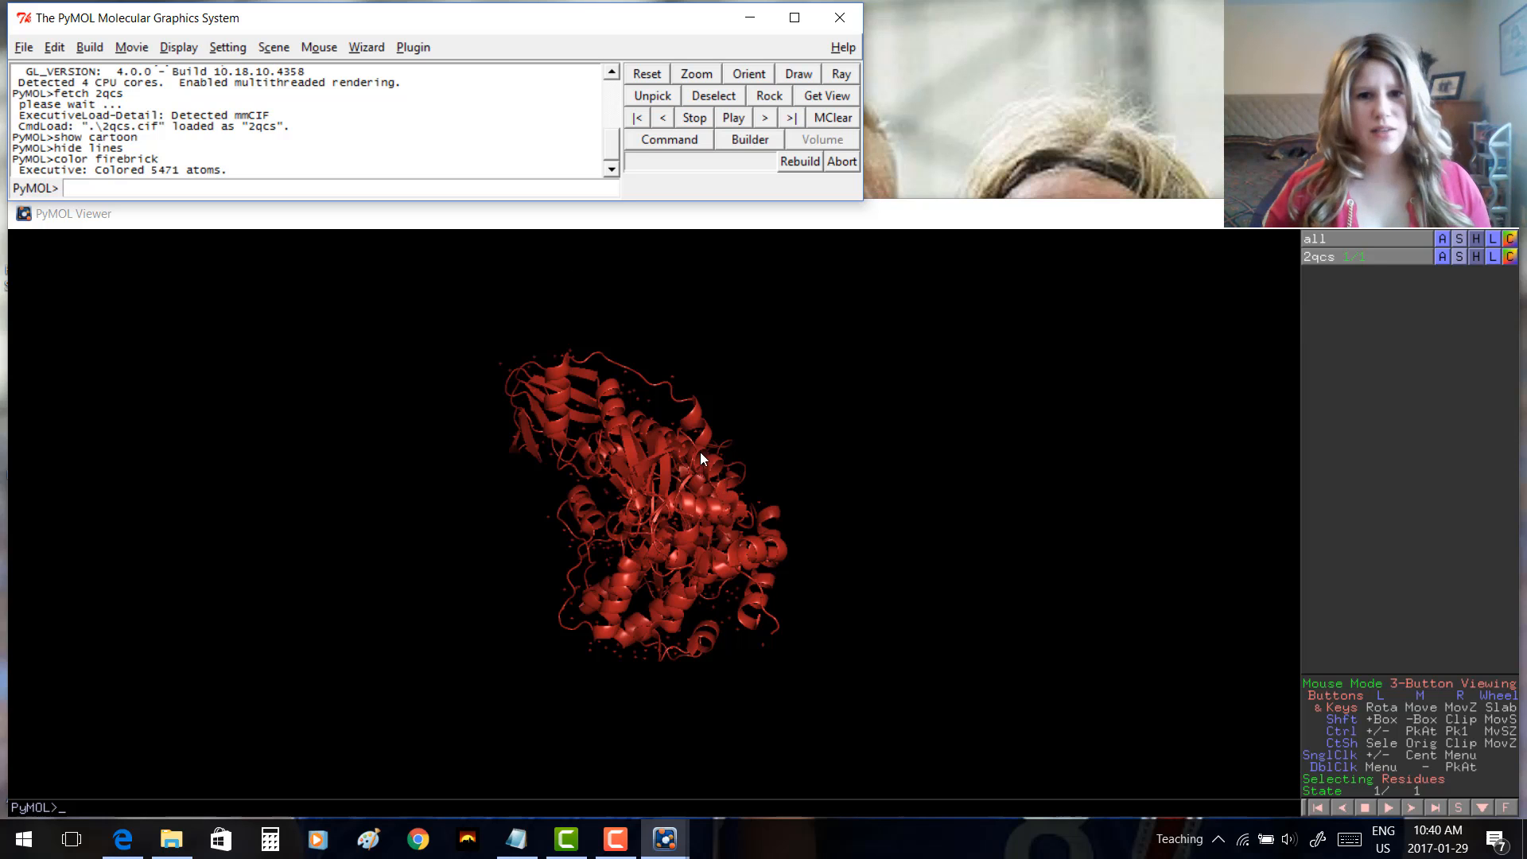
Step: Hide the waters of the 2qcs object
right_drag(769, 426, 595, 619)
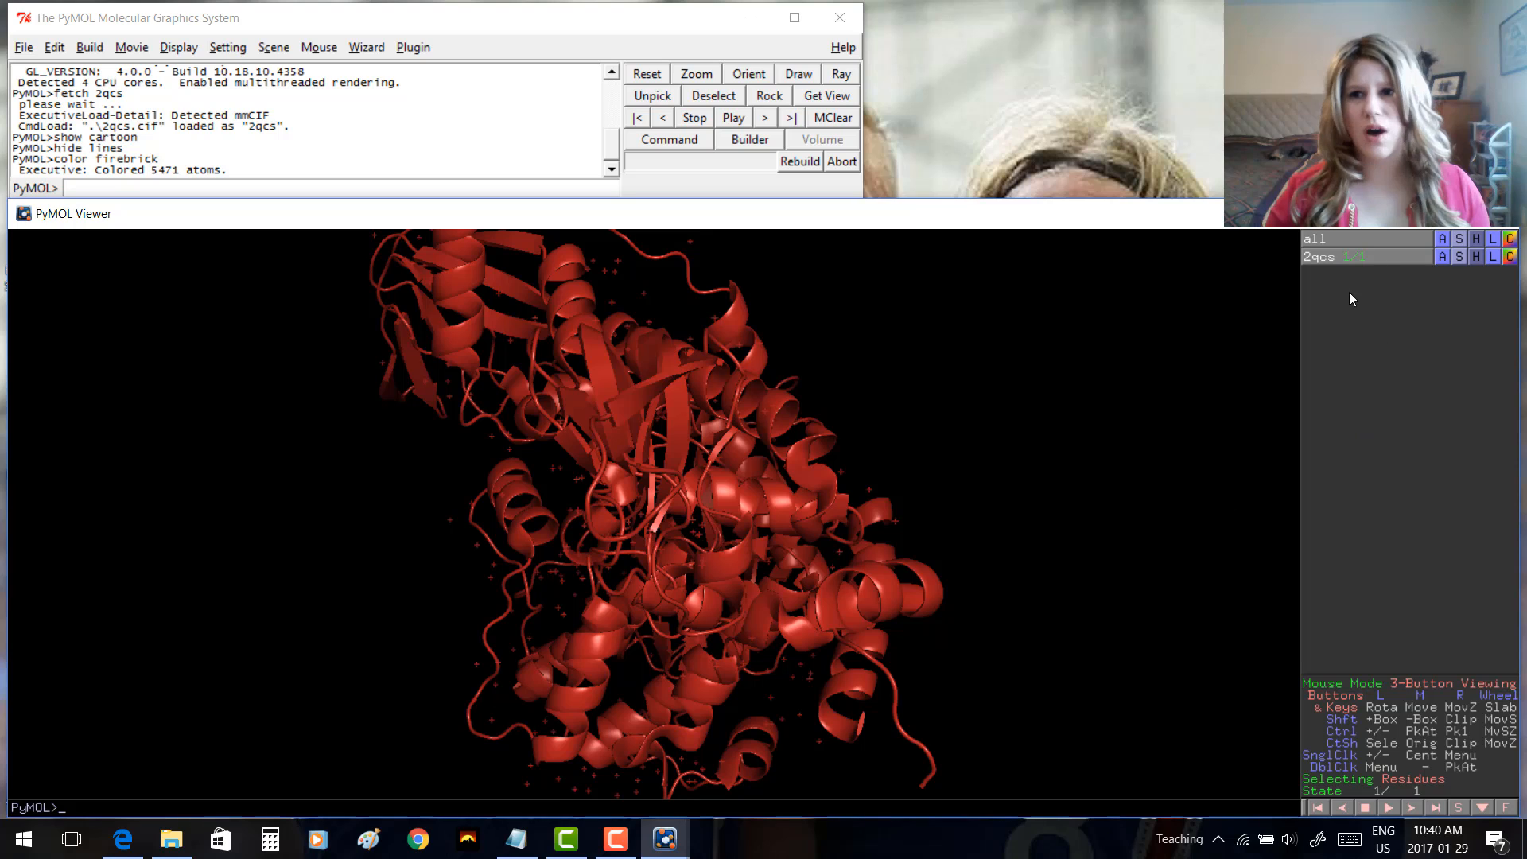
click(1478, 264)
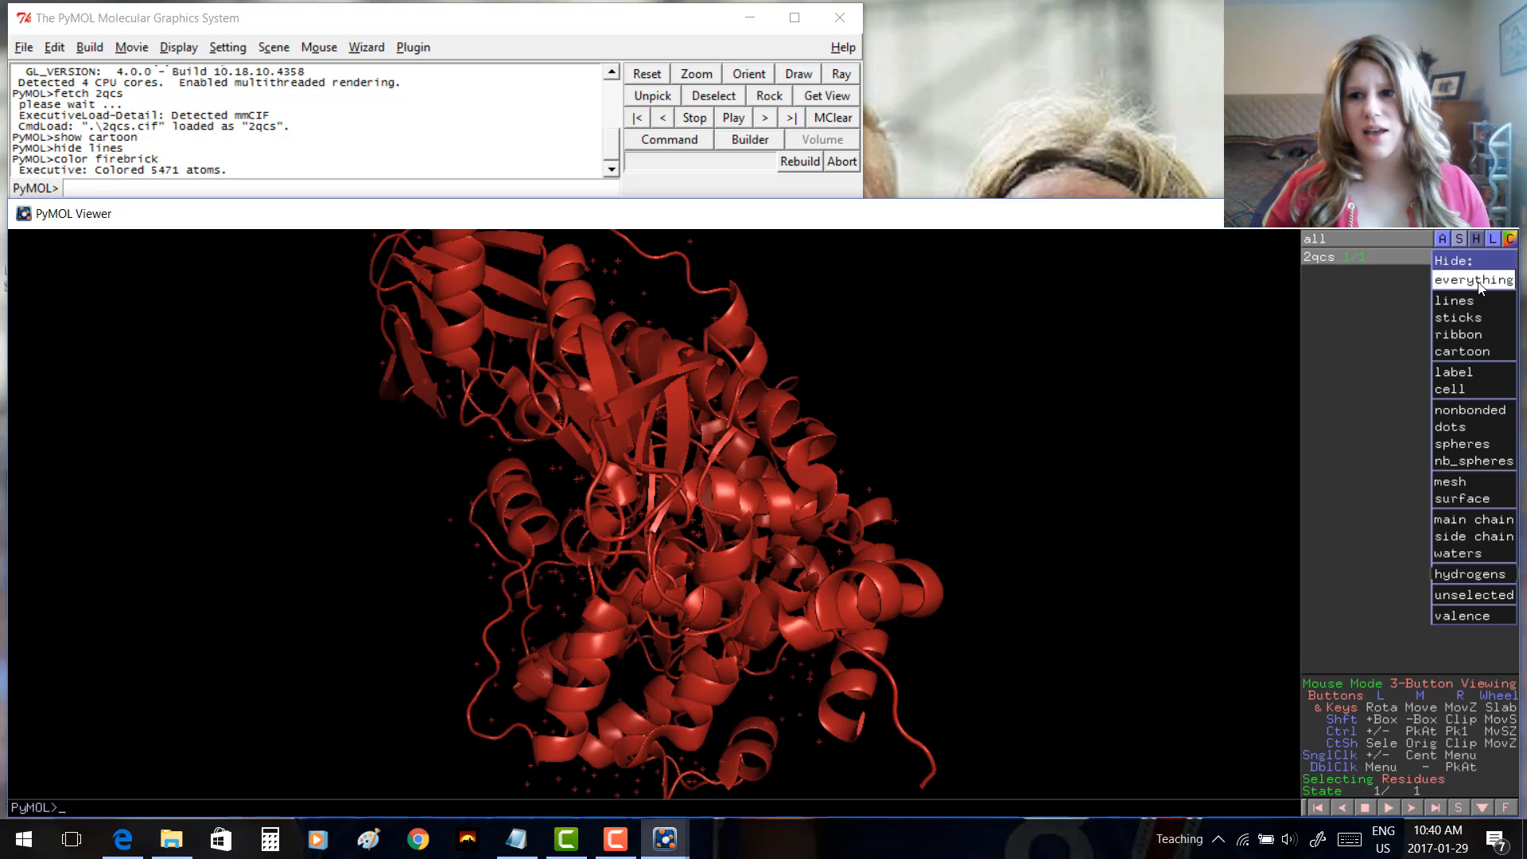
click(1472, 555)
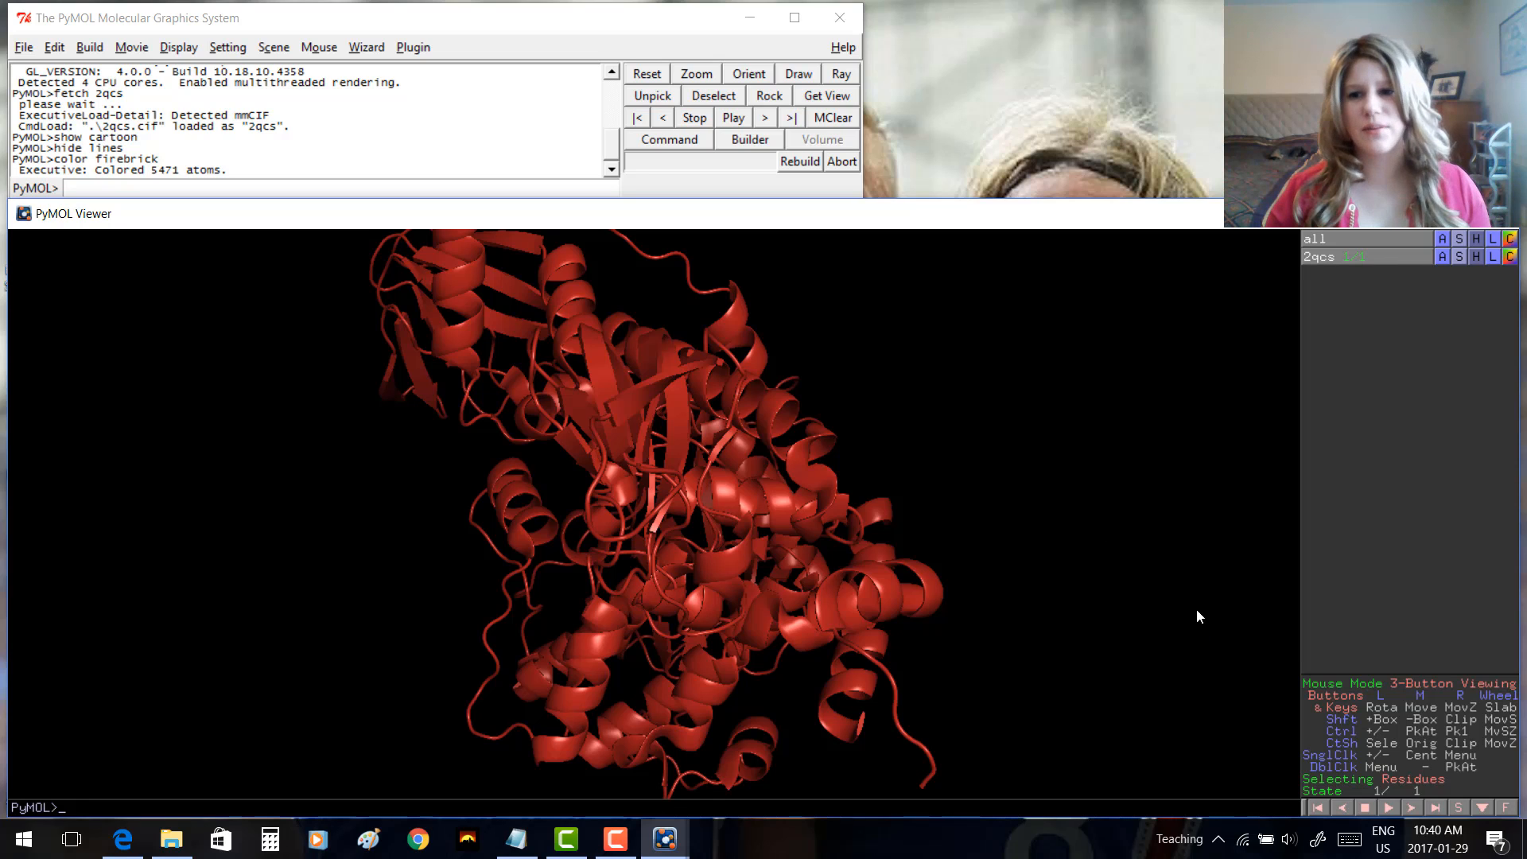
Step: With the sequence displayed, select all chain A residues of 2qcs and remove them from the model
click(1459, 808)
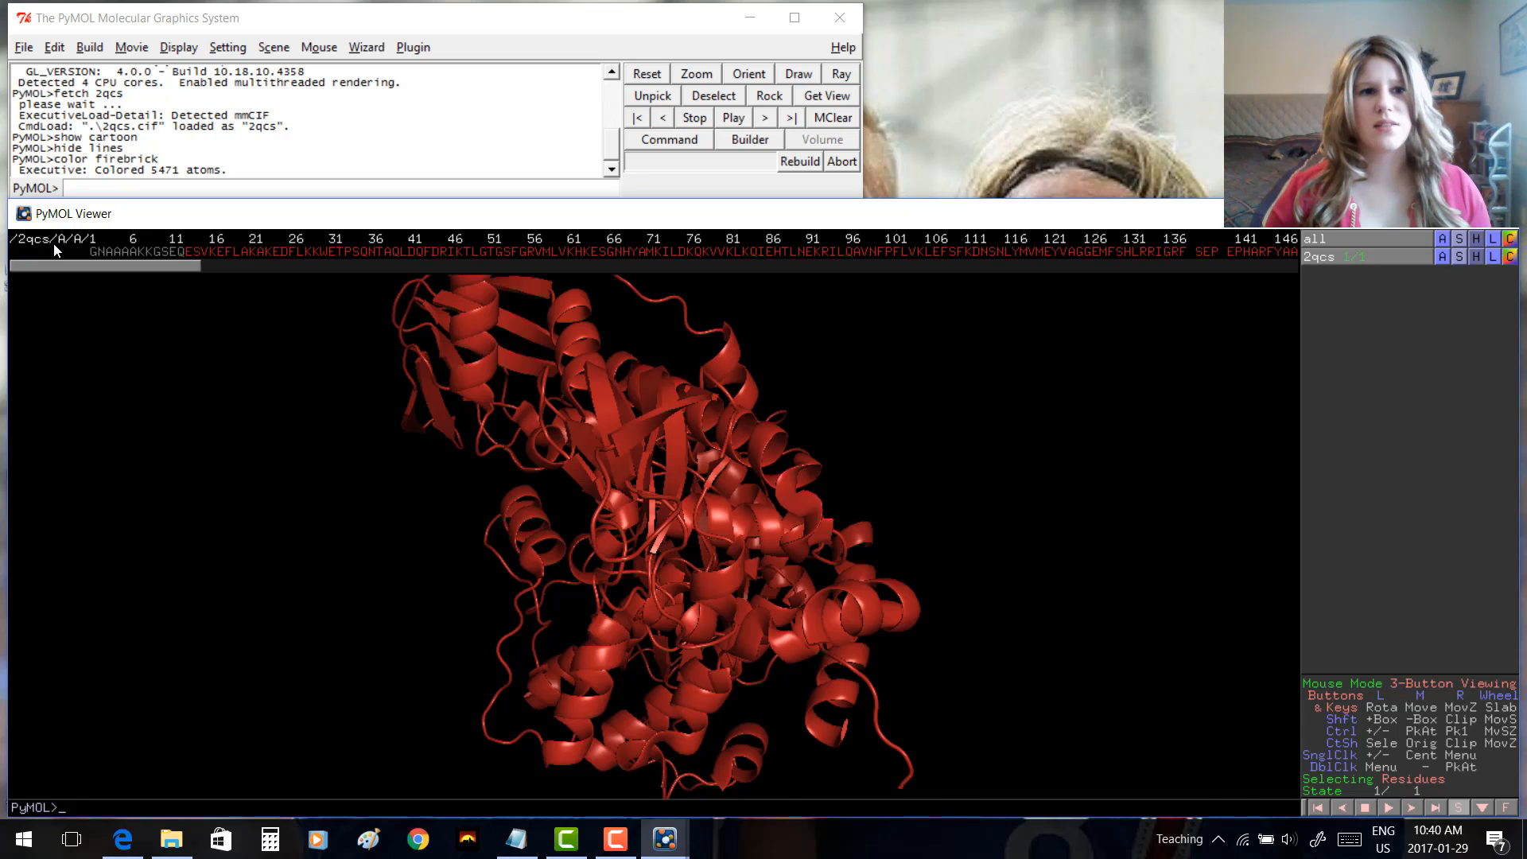
drag(89, 251, 573, 252)
drag(168, 269, 229, 265)
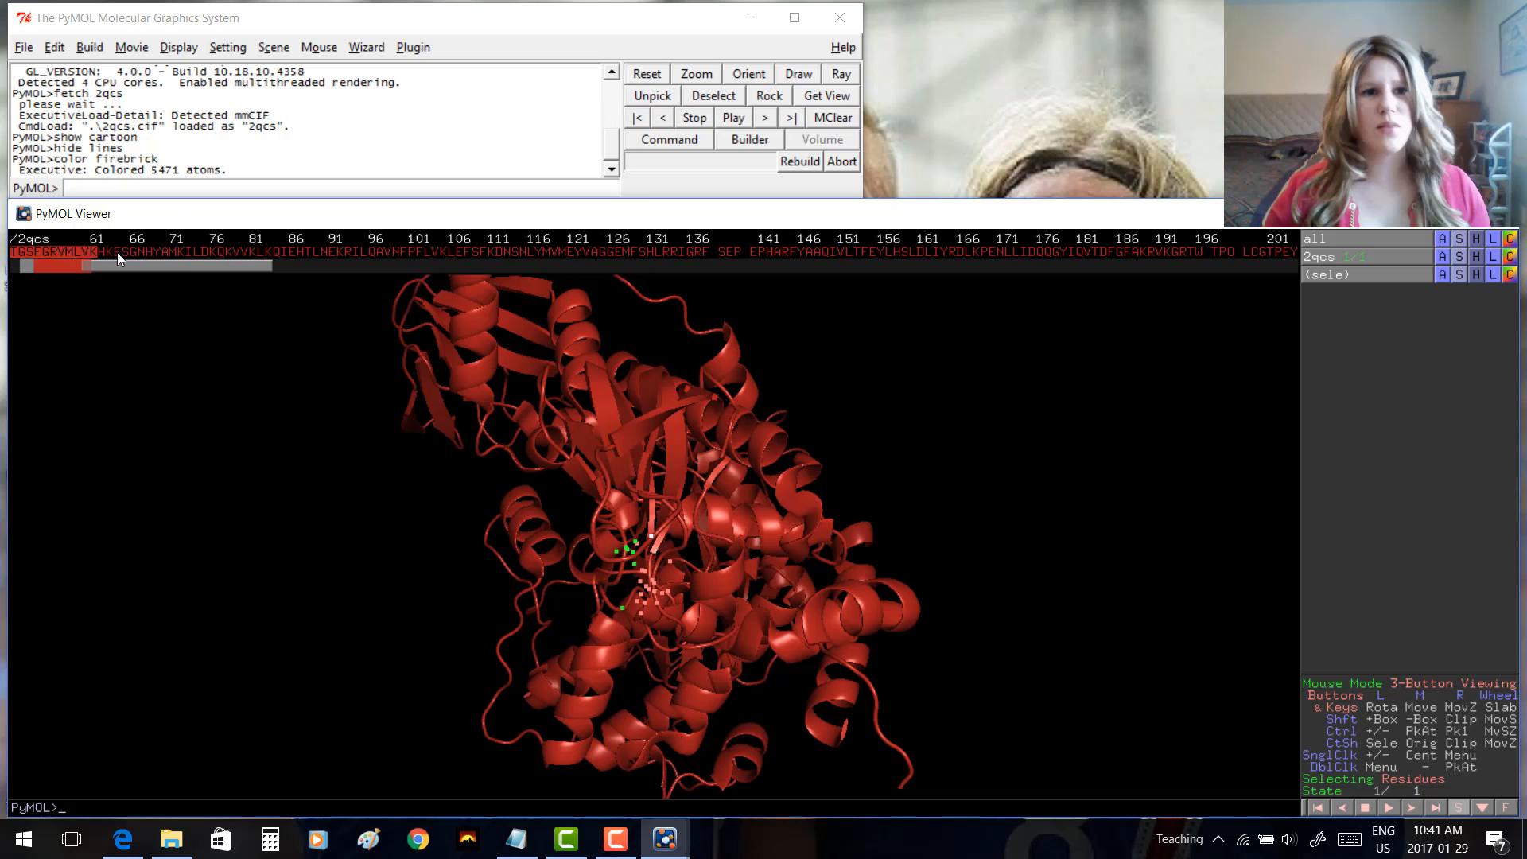
drag(101, 252, 502, 252)
drag(661, 263, 884, 280)
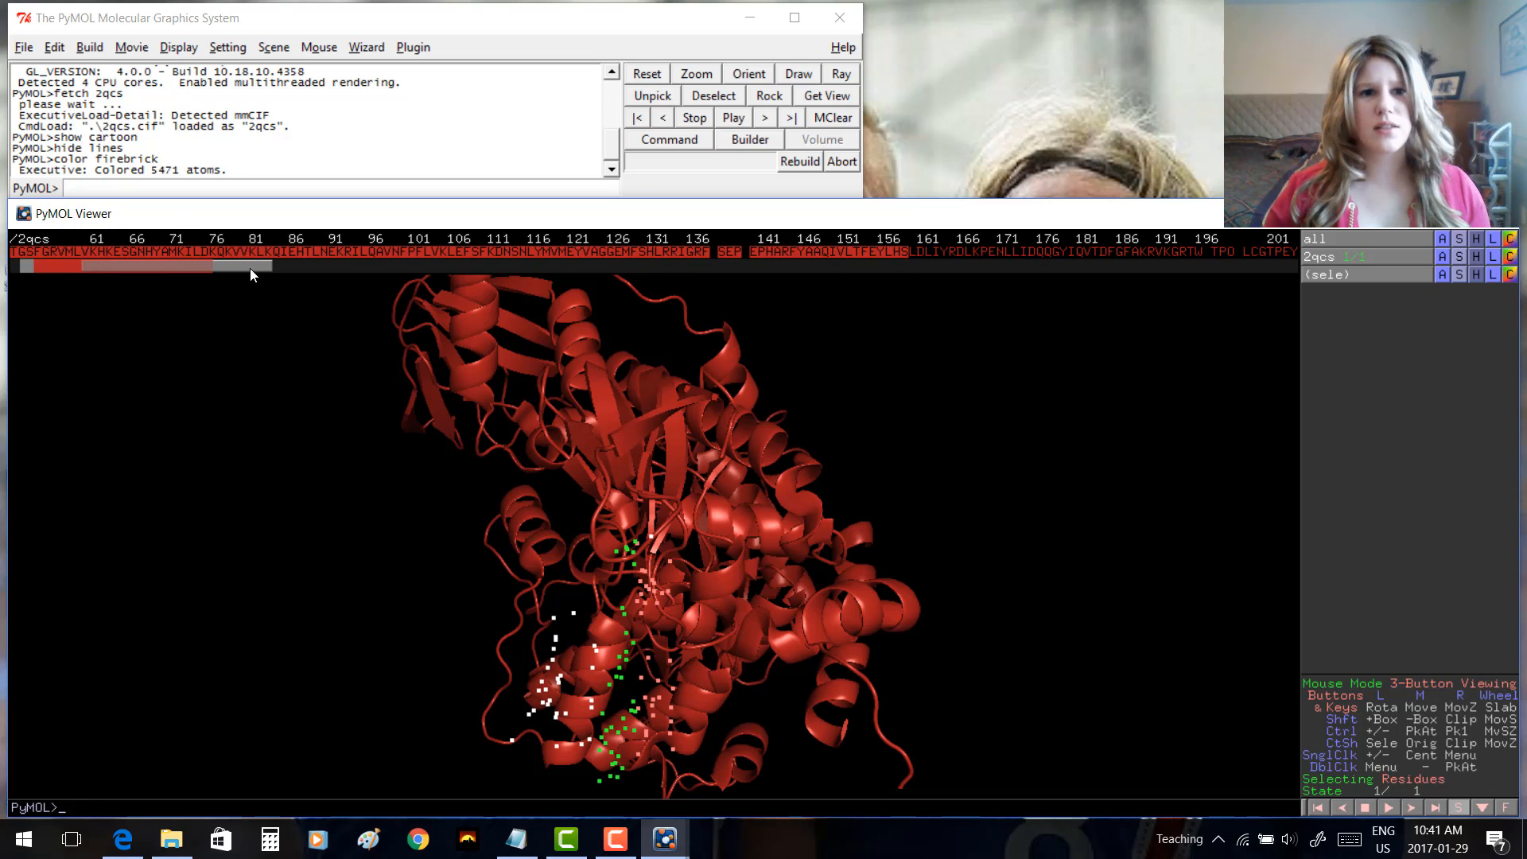
drag(250, 269, 359, 272)
drag(151, 254, 906, 219)
drag(343, 267, 470, 265)
drag(278, 256, 909, 252)
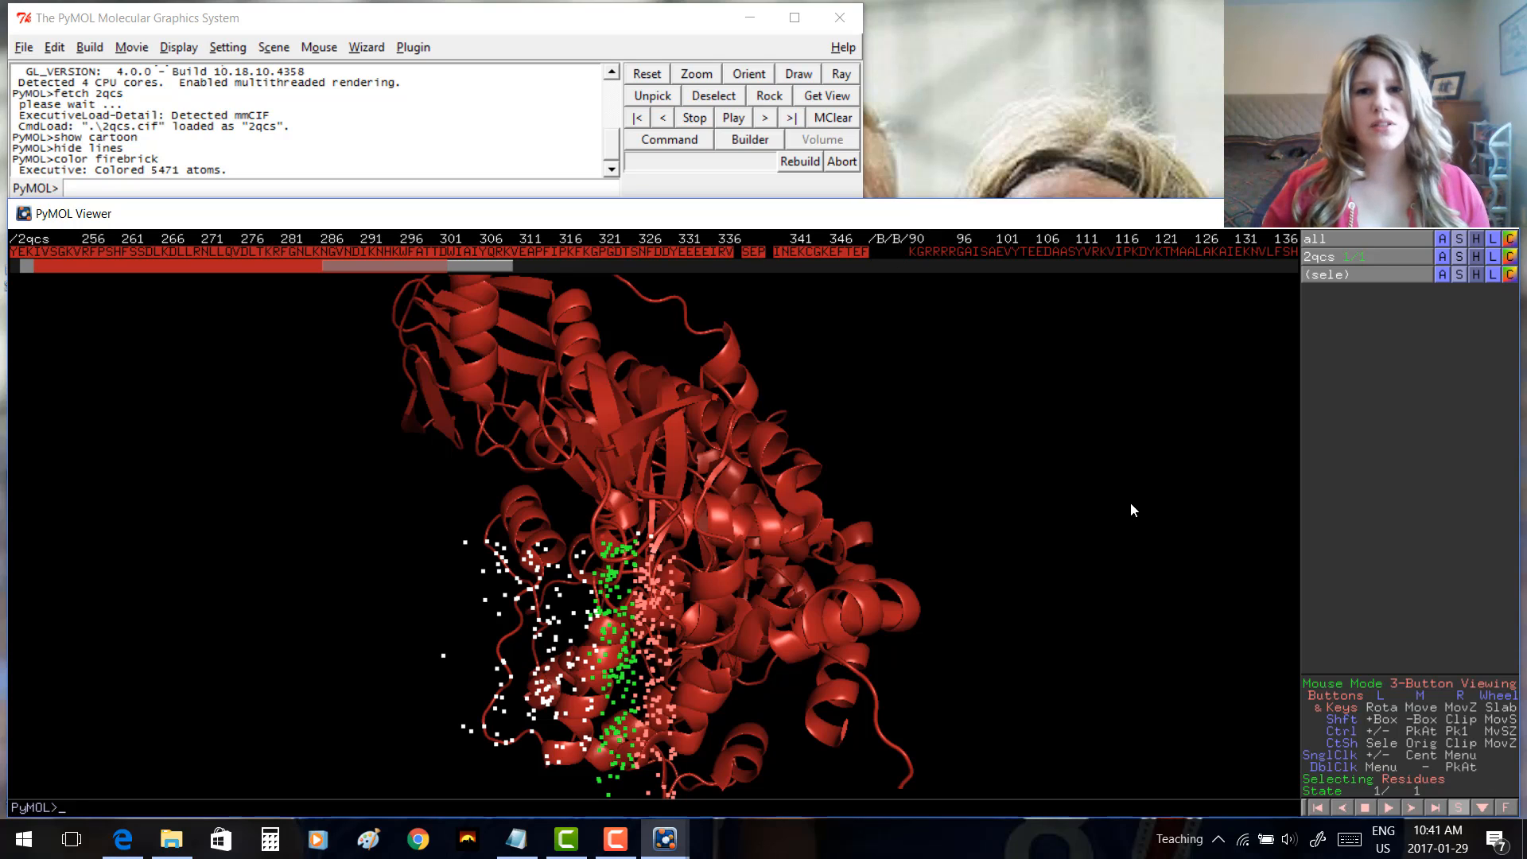
click(88, 193)
text(remove (sele)
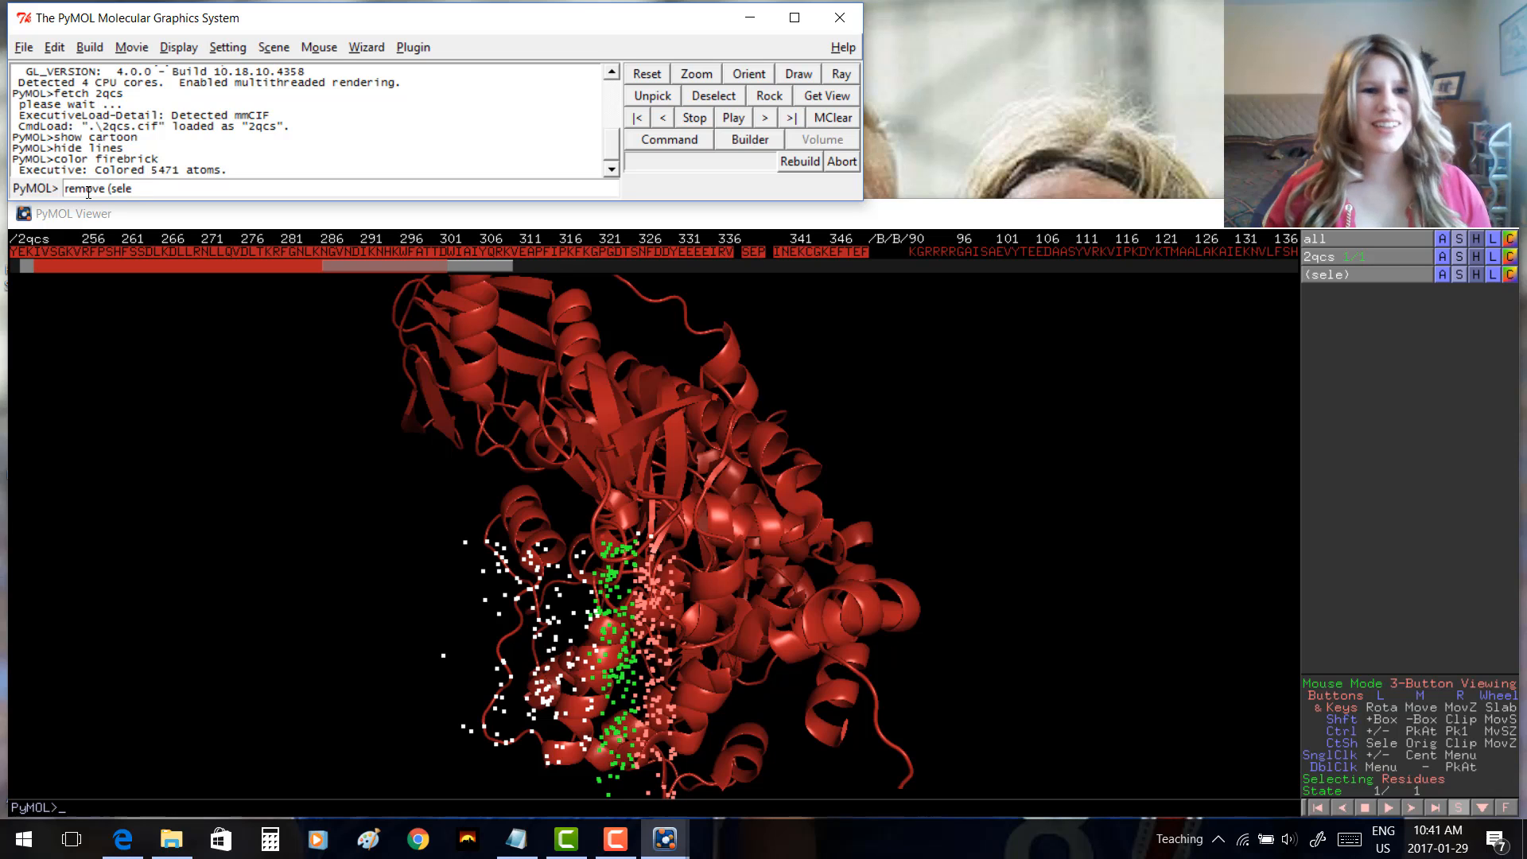
key(Return)
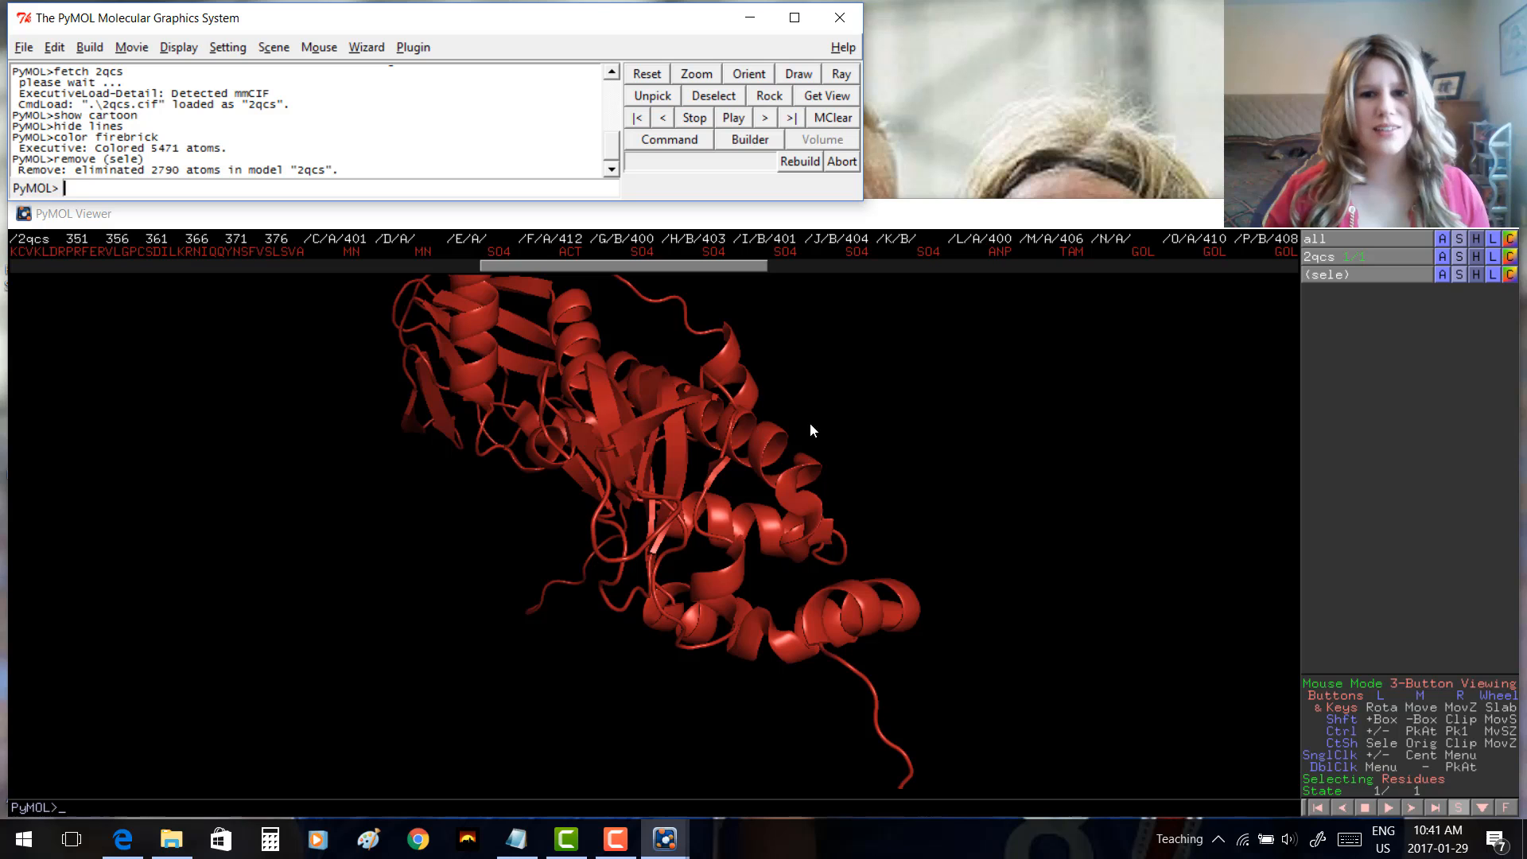
Step: Fetch the structure 1rgs into the session
mouse_move(745, 430)
mouse_down()
mouse_move(639, 423)
mouse_move(662, 383)
mouse_move(731, 409)
mouse_up()
right_drag(889, 473, 810, 434)
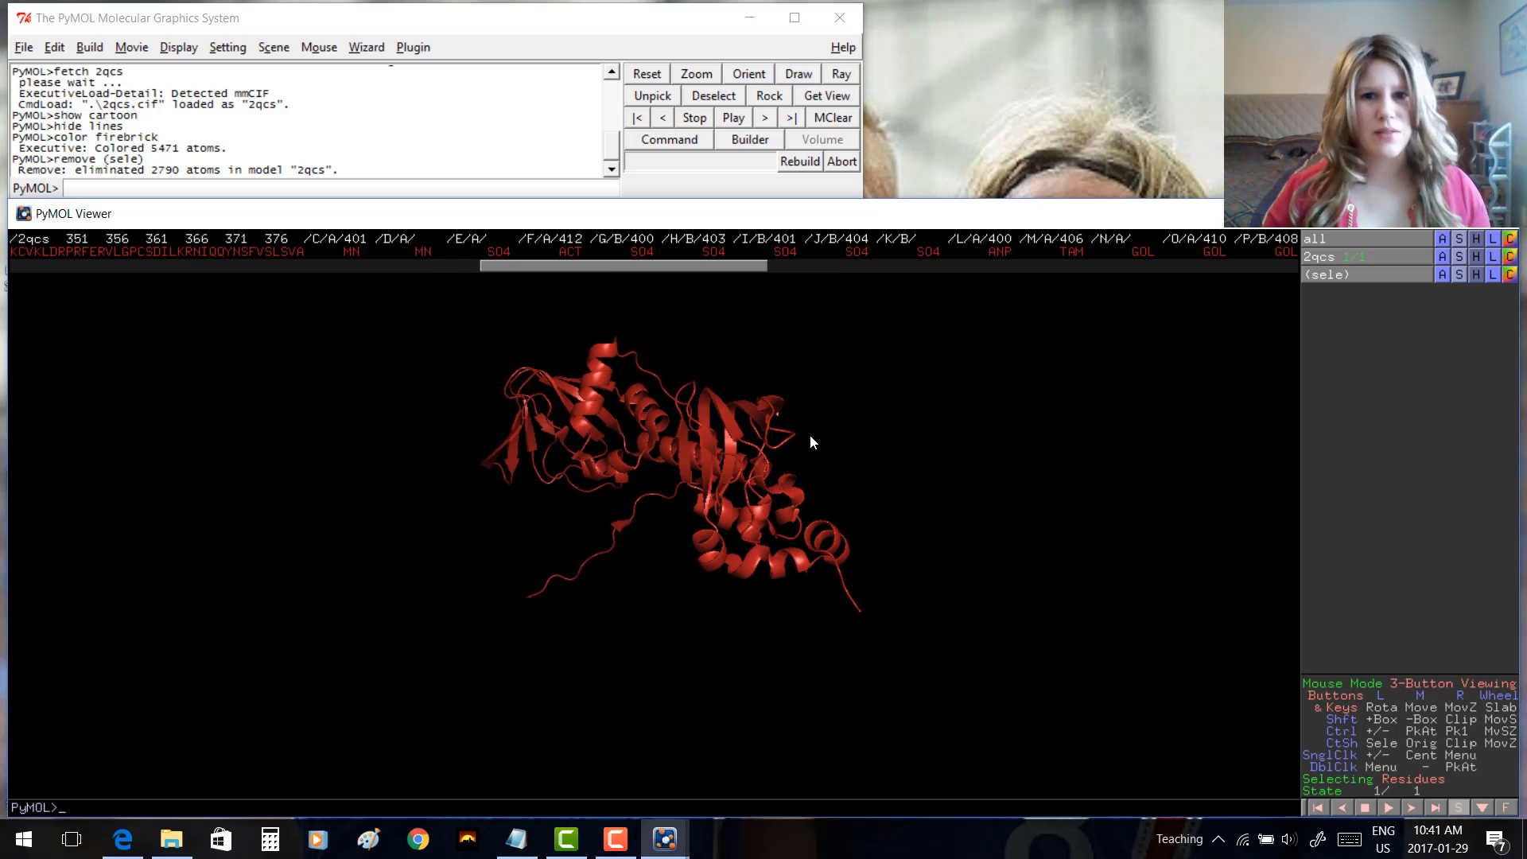
drag(811, 435, 692, 449)
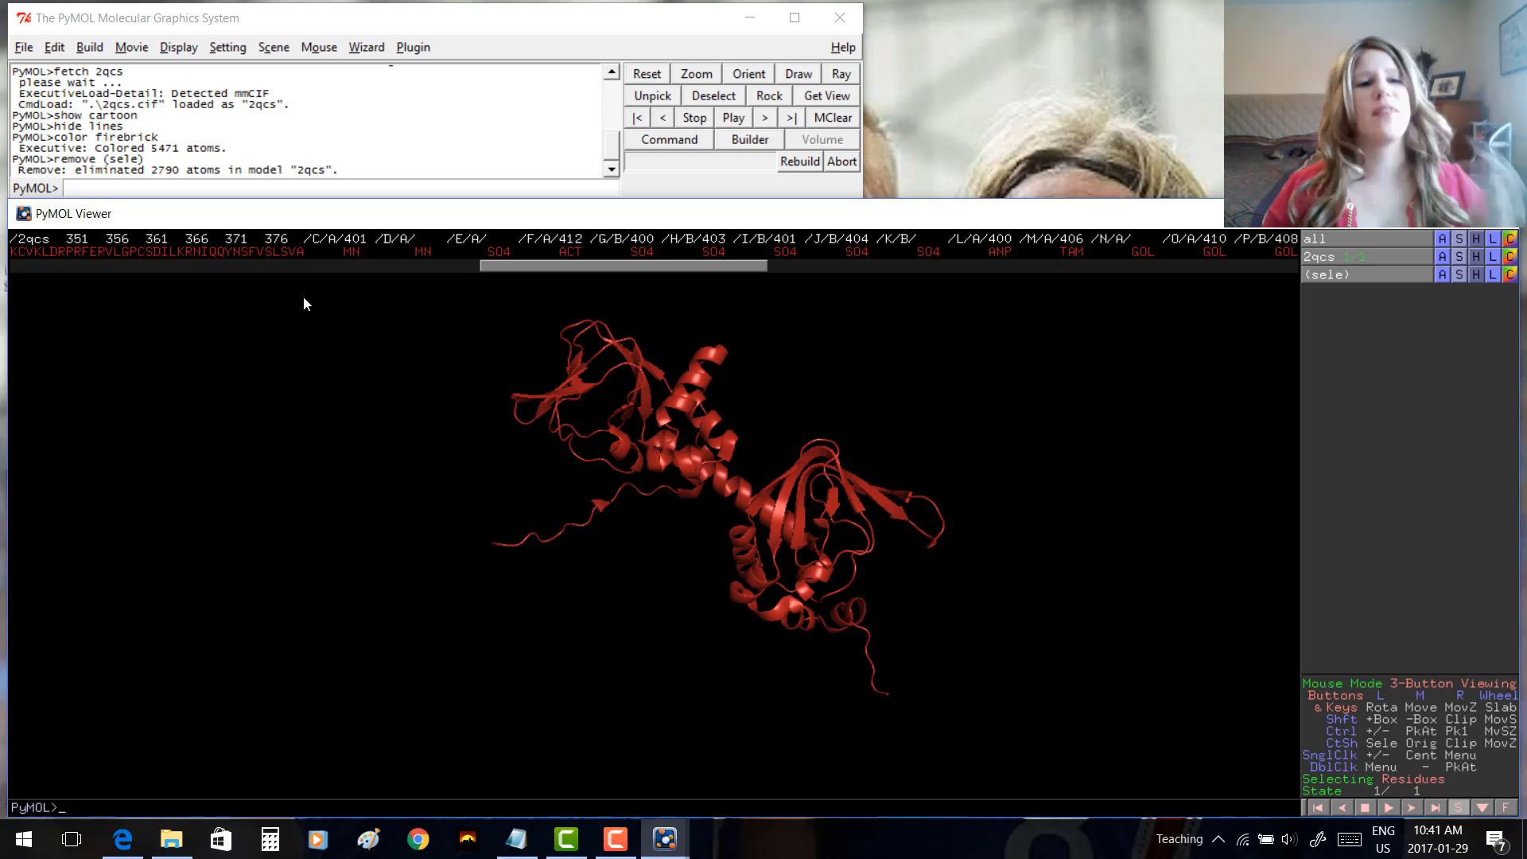
click(195, 191)
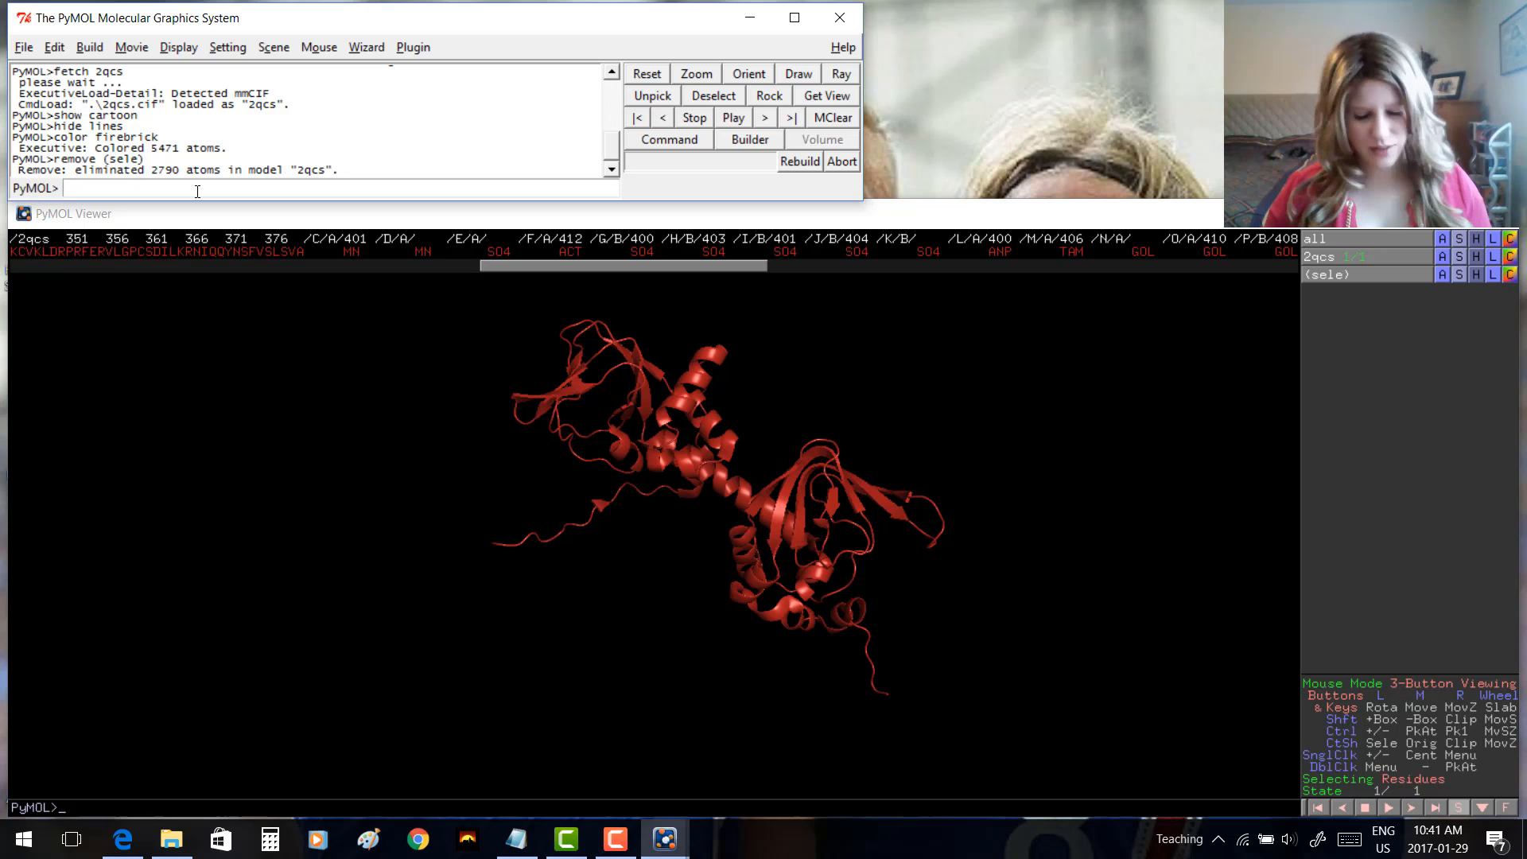
text(fetch 1r)
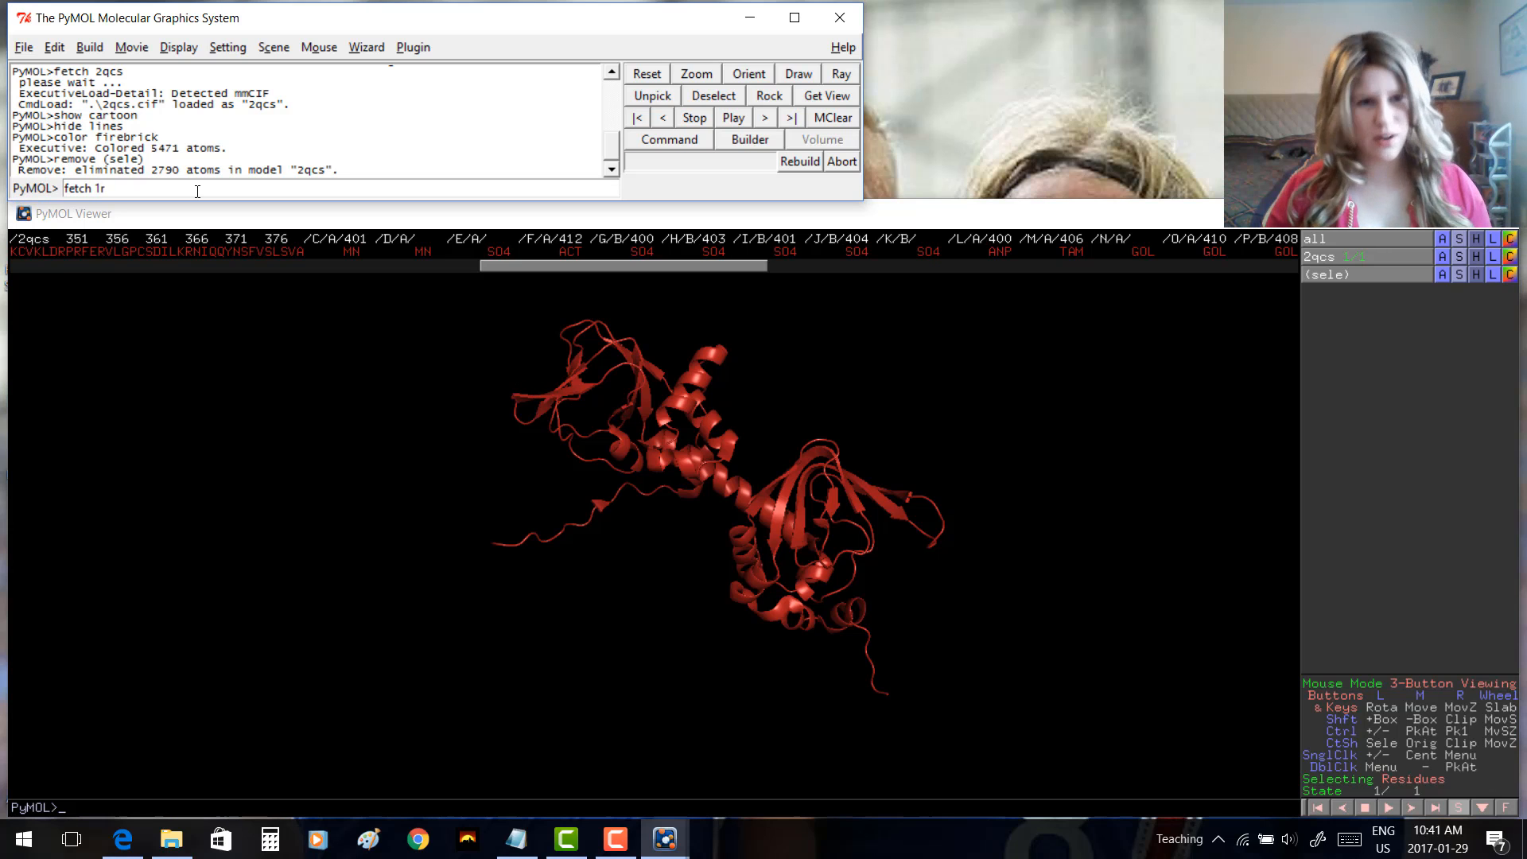
text(gs)
key(Return)
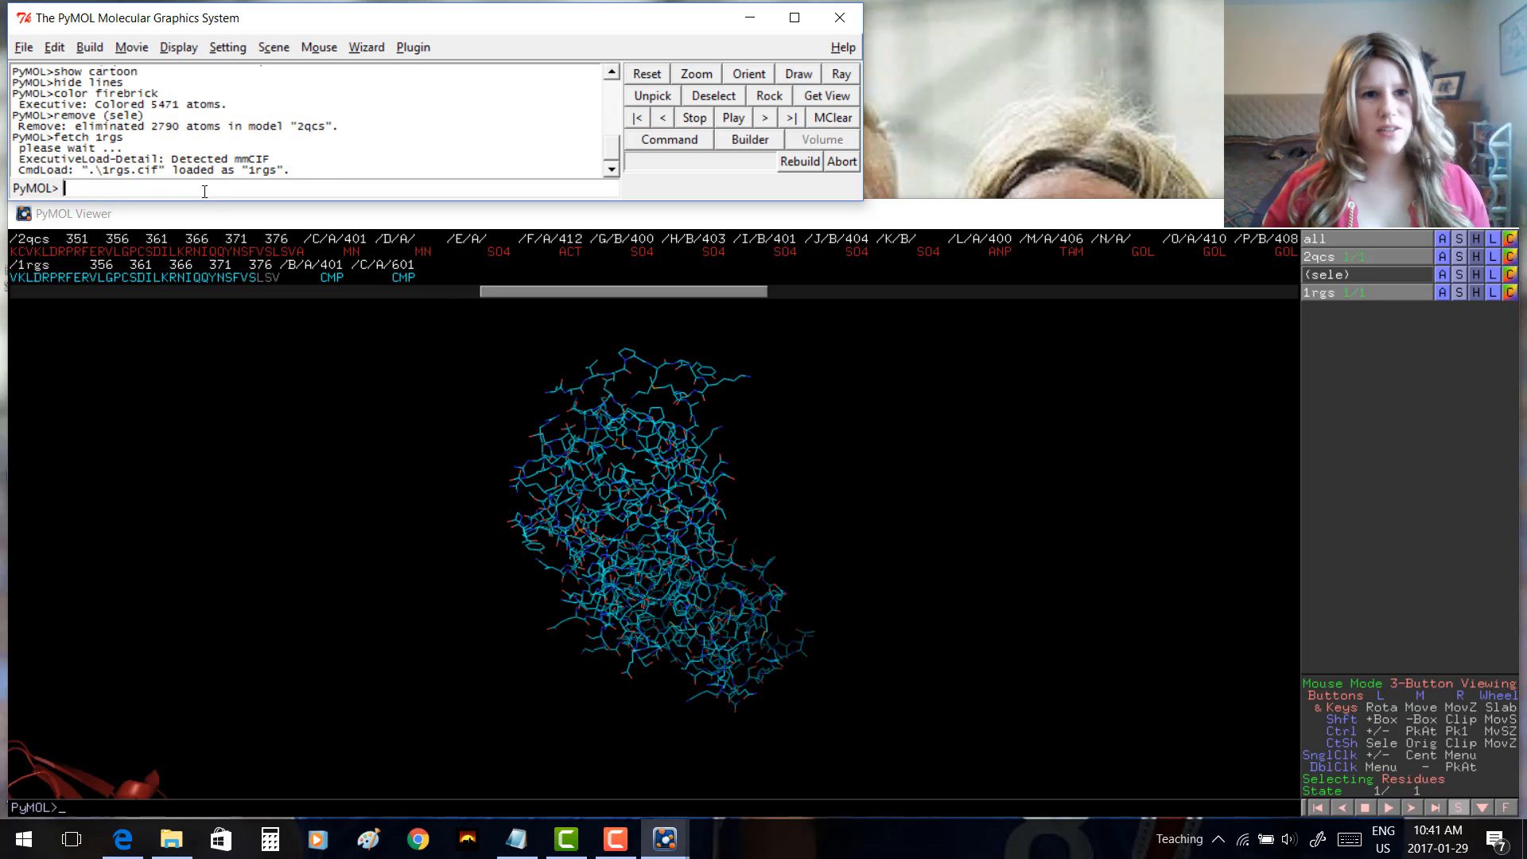
Step: Display 1rgs as a cartoon without lines and color it deepteal
text(show cartoon)
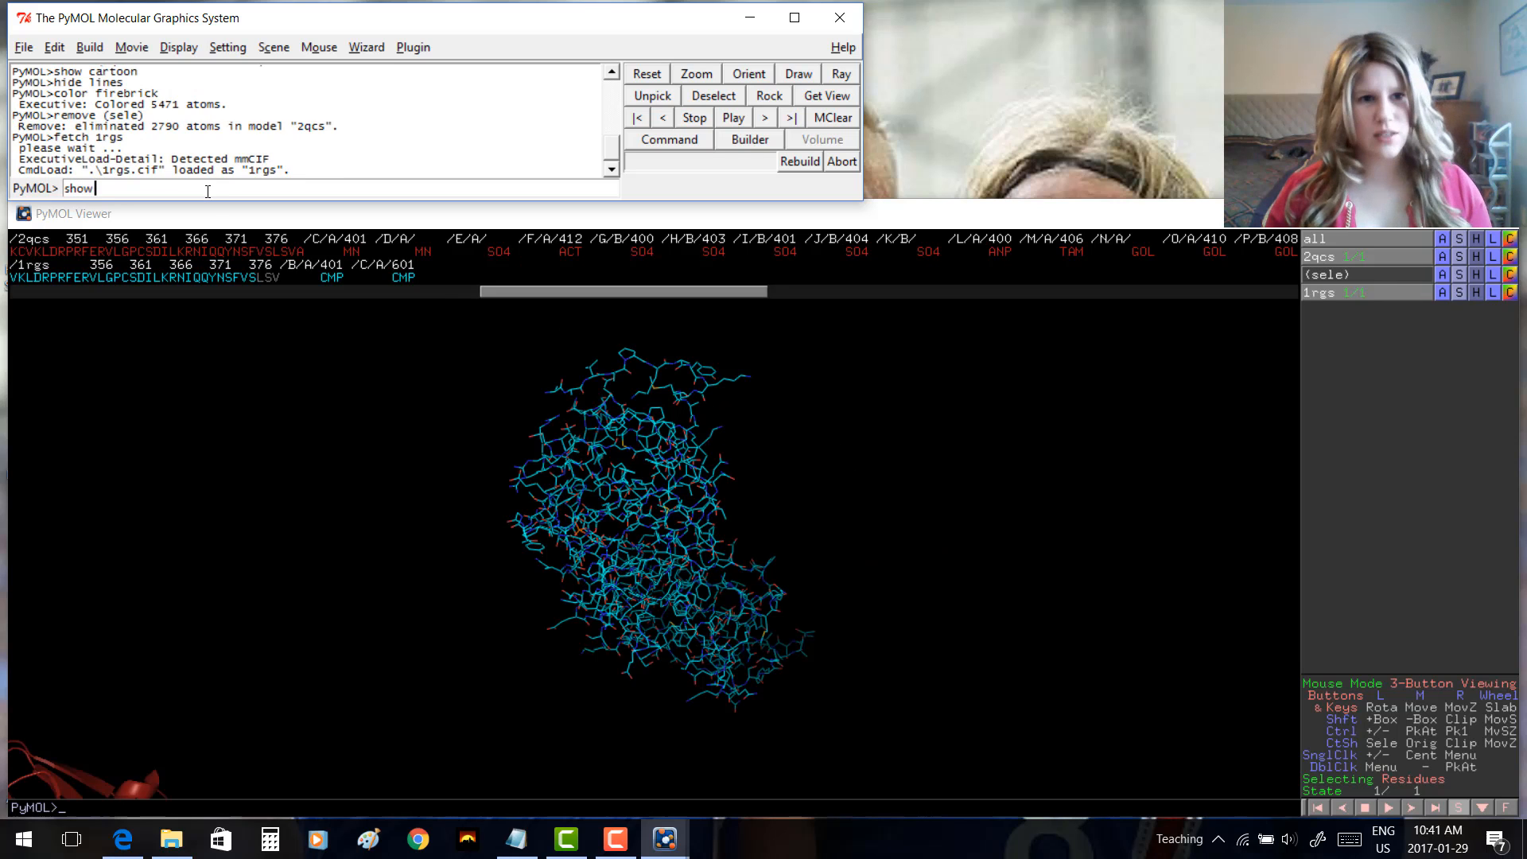
key(Return)
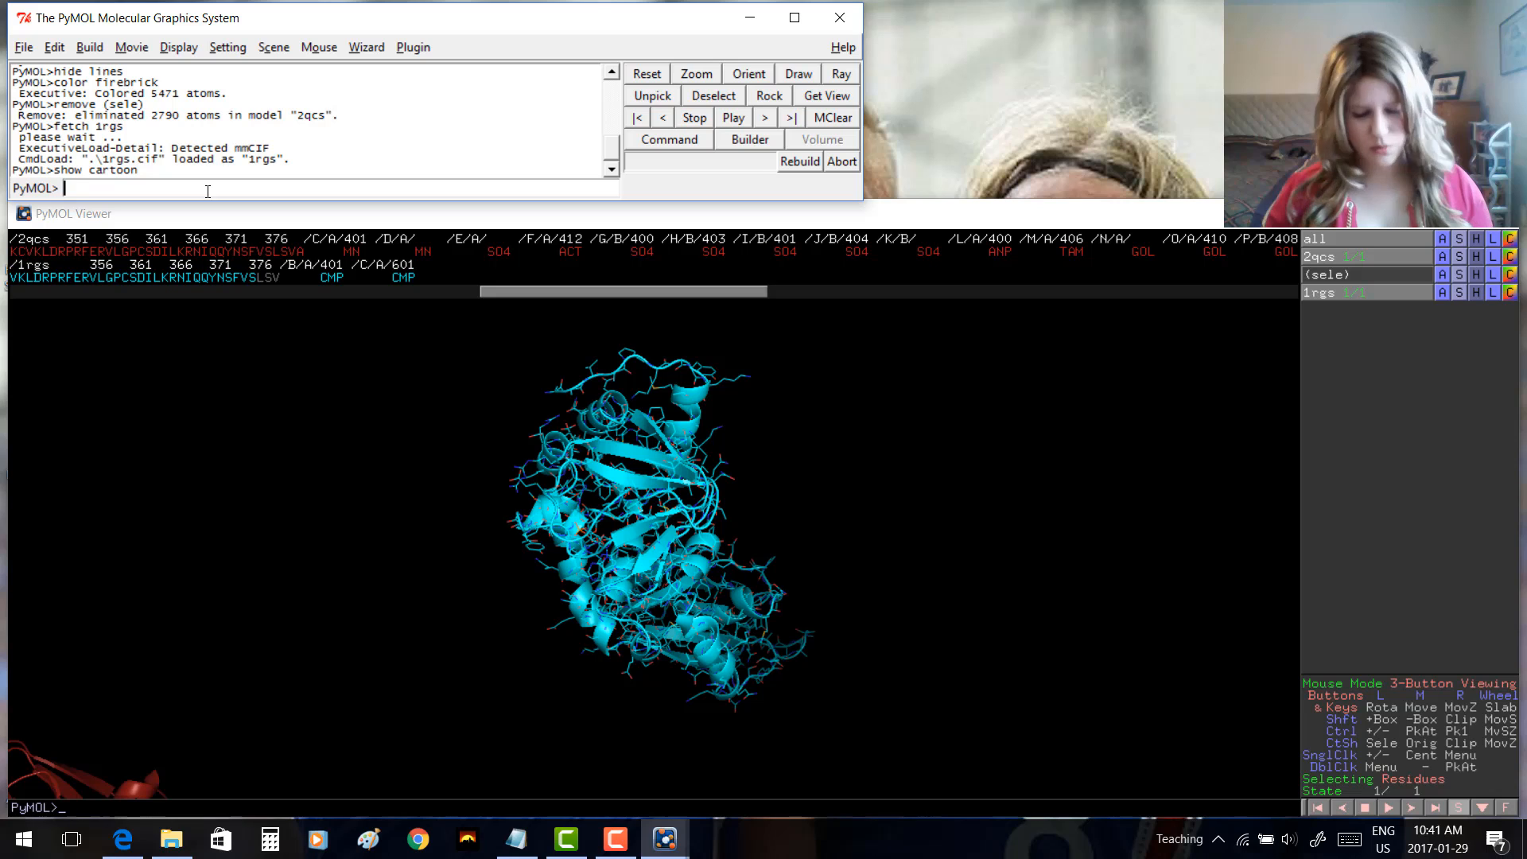
text(hide lines)
key(Return)
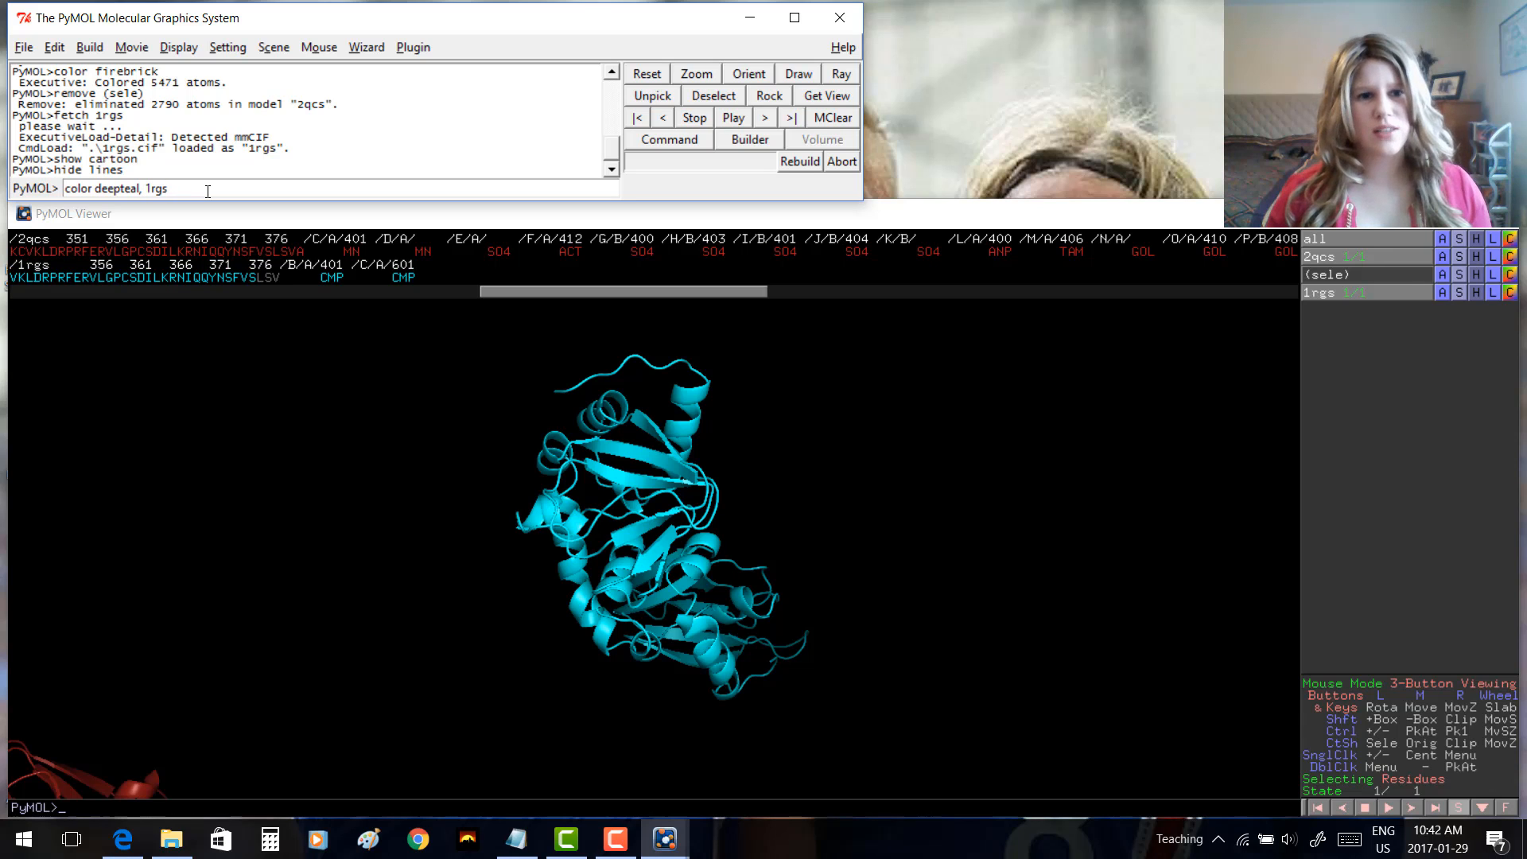
key(Return)
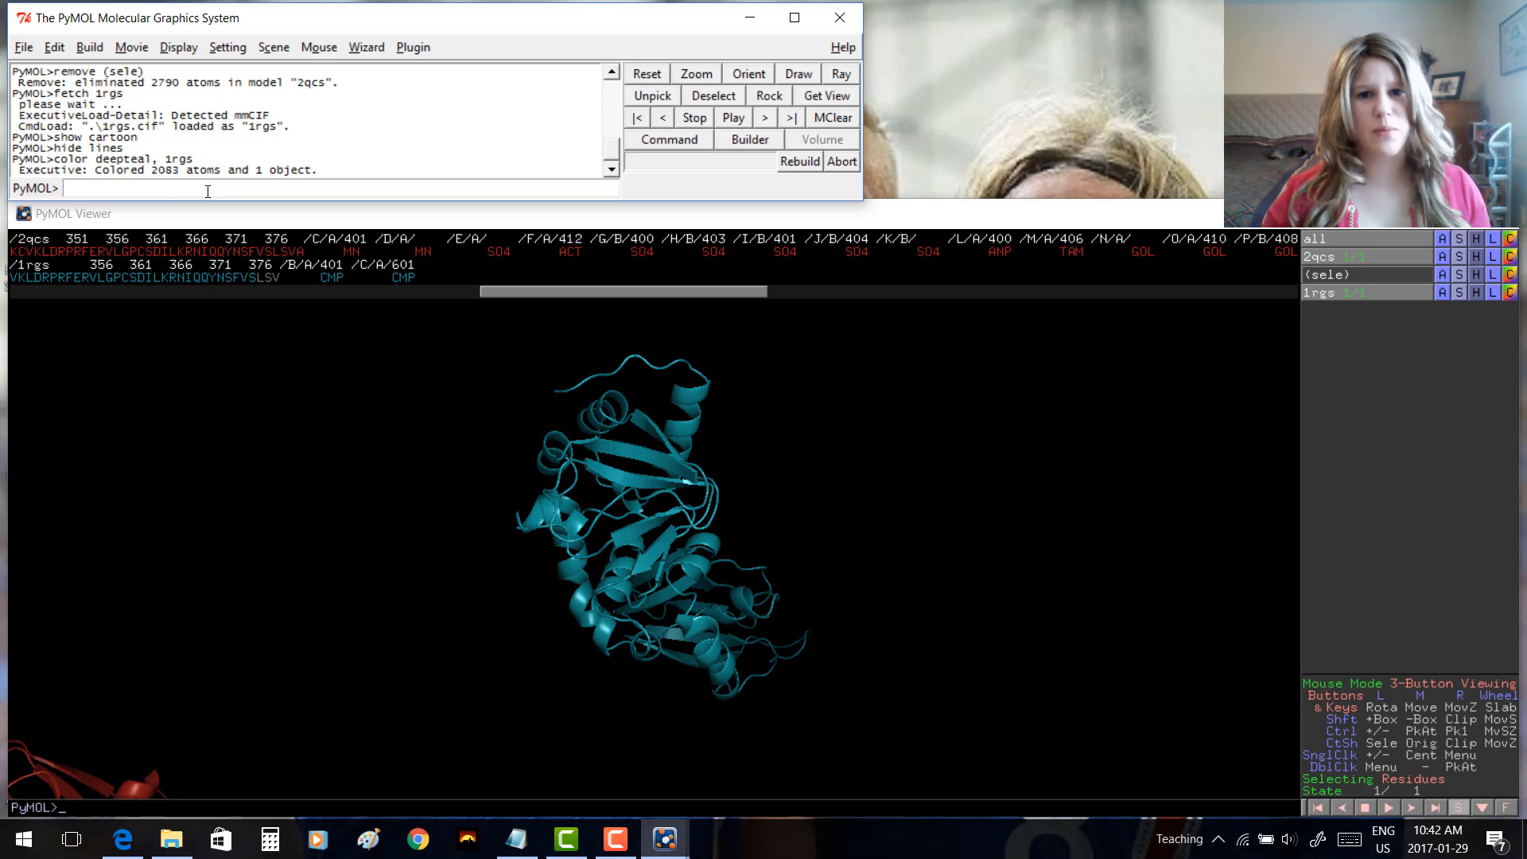
Step: Align the 1rgs object to the molecule 2qcs
middle_drag(468, 565, 665, 544)
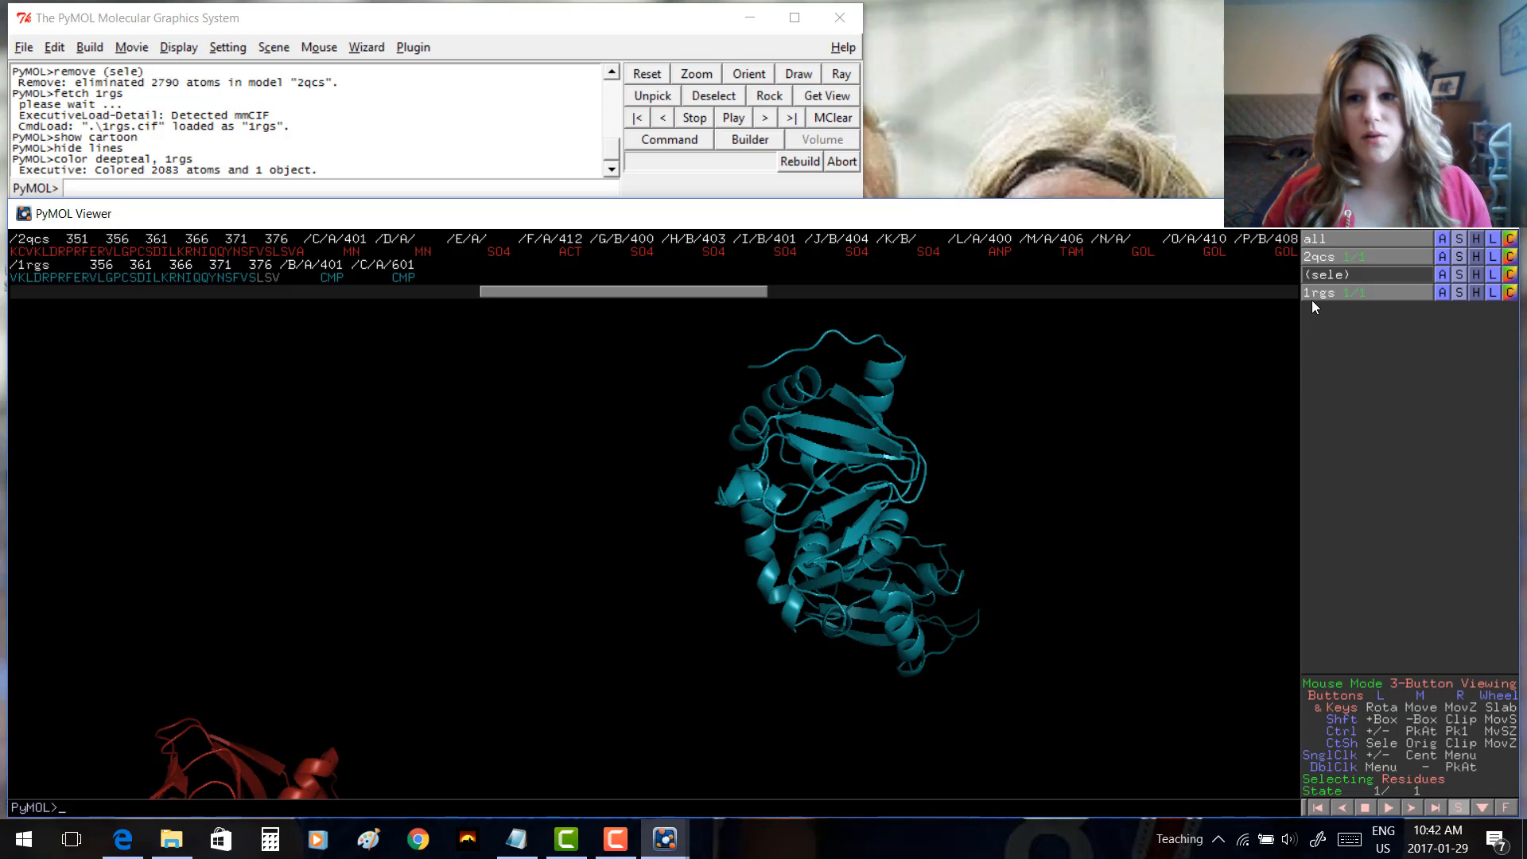
click(1443, 294)
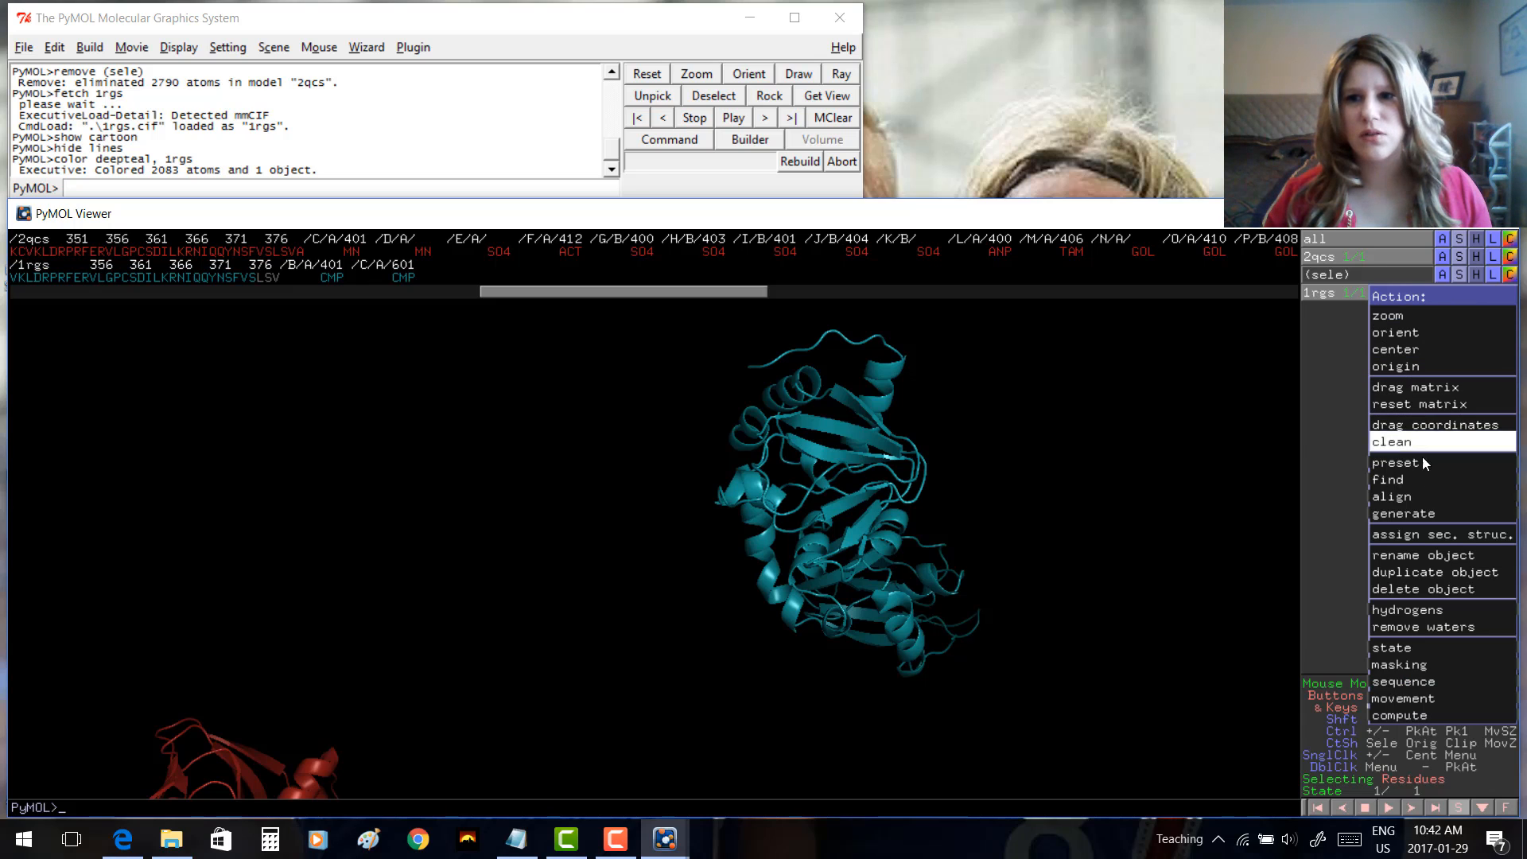
mouse_move(1393, 497)
mouse_move(1328, 501)
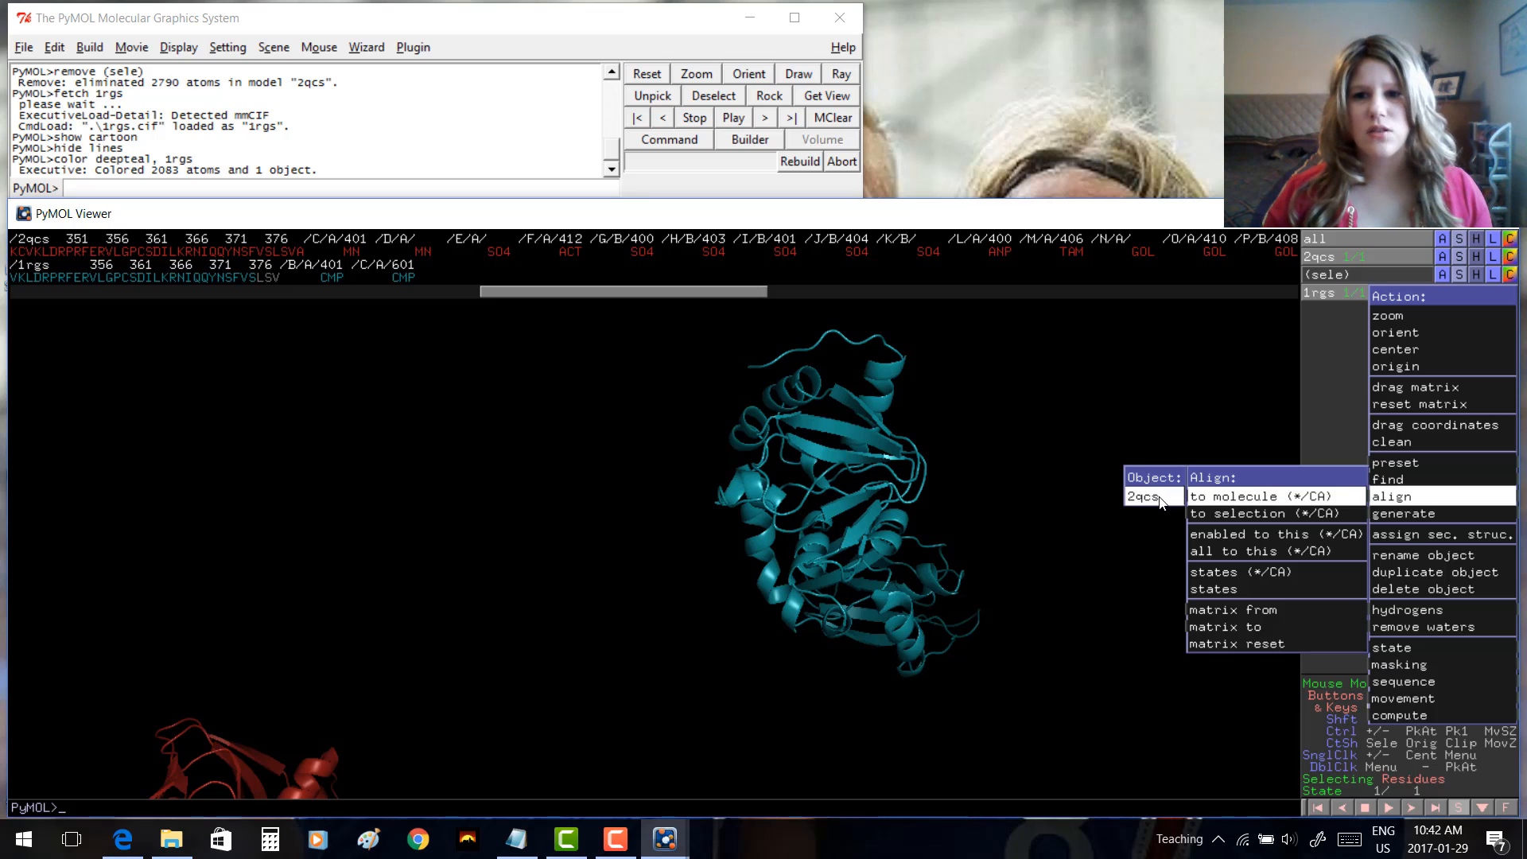
click(927, 397)
Step: Inspect the overlay of the two structures from several sides and delete the alignment object aln_1rgs_to_2qcs
middle_drag(515, 682, 795, 318)
drag(886, 543, 853, 574)
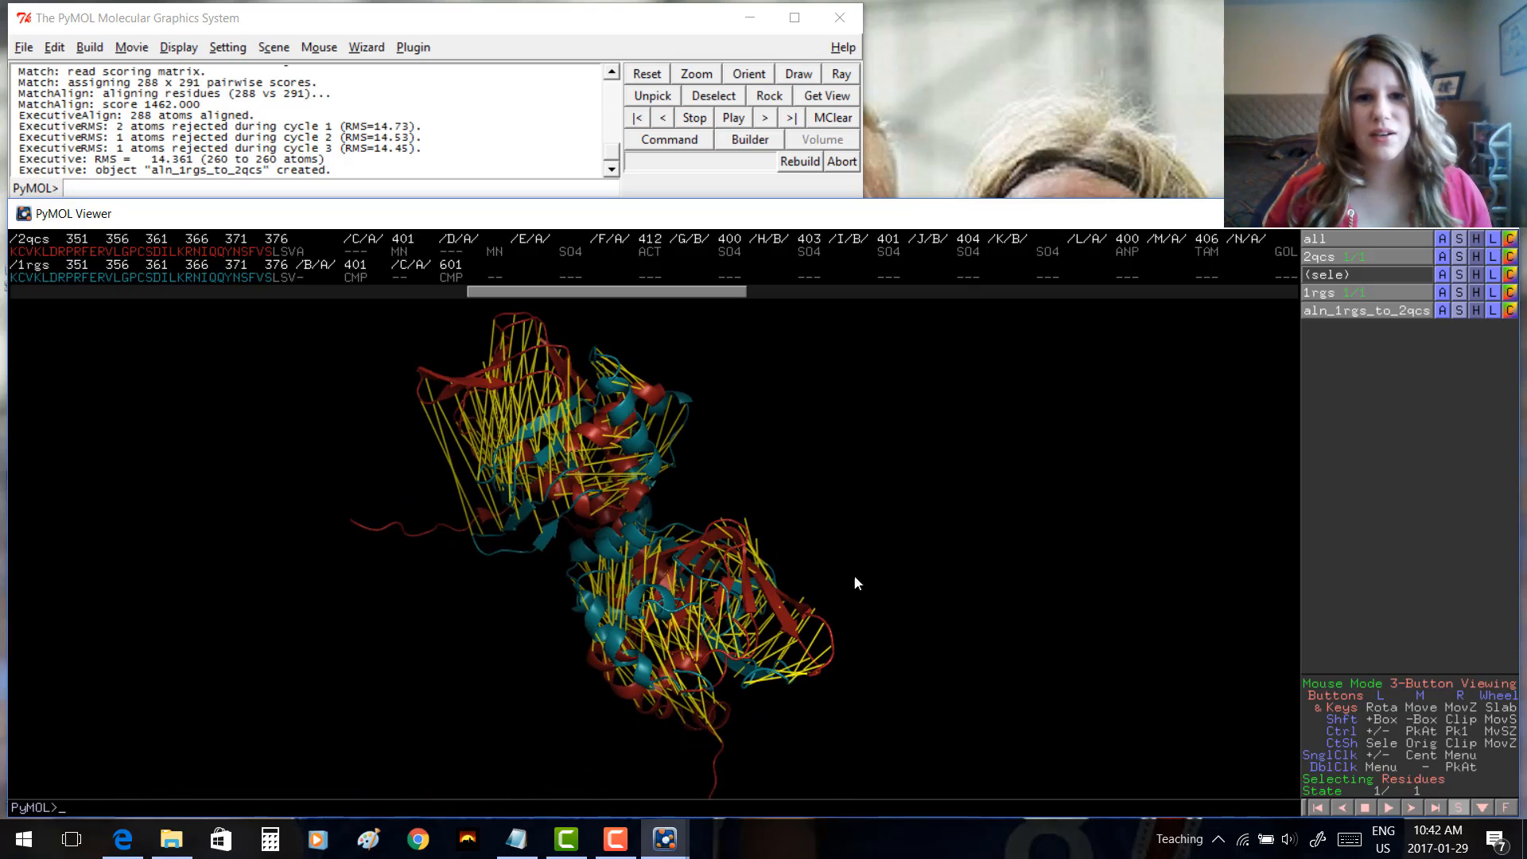
middle_drag(623, 473, 593, 460)
drag(592, 460, 844, 382)
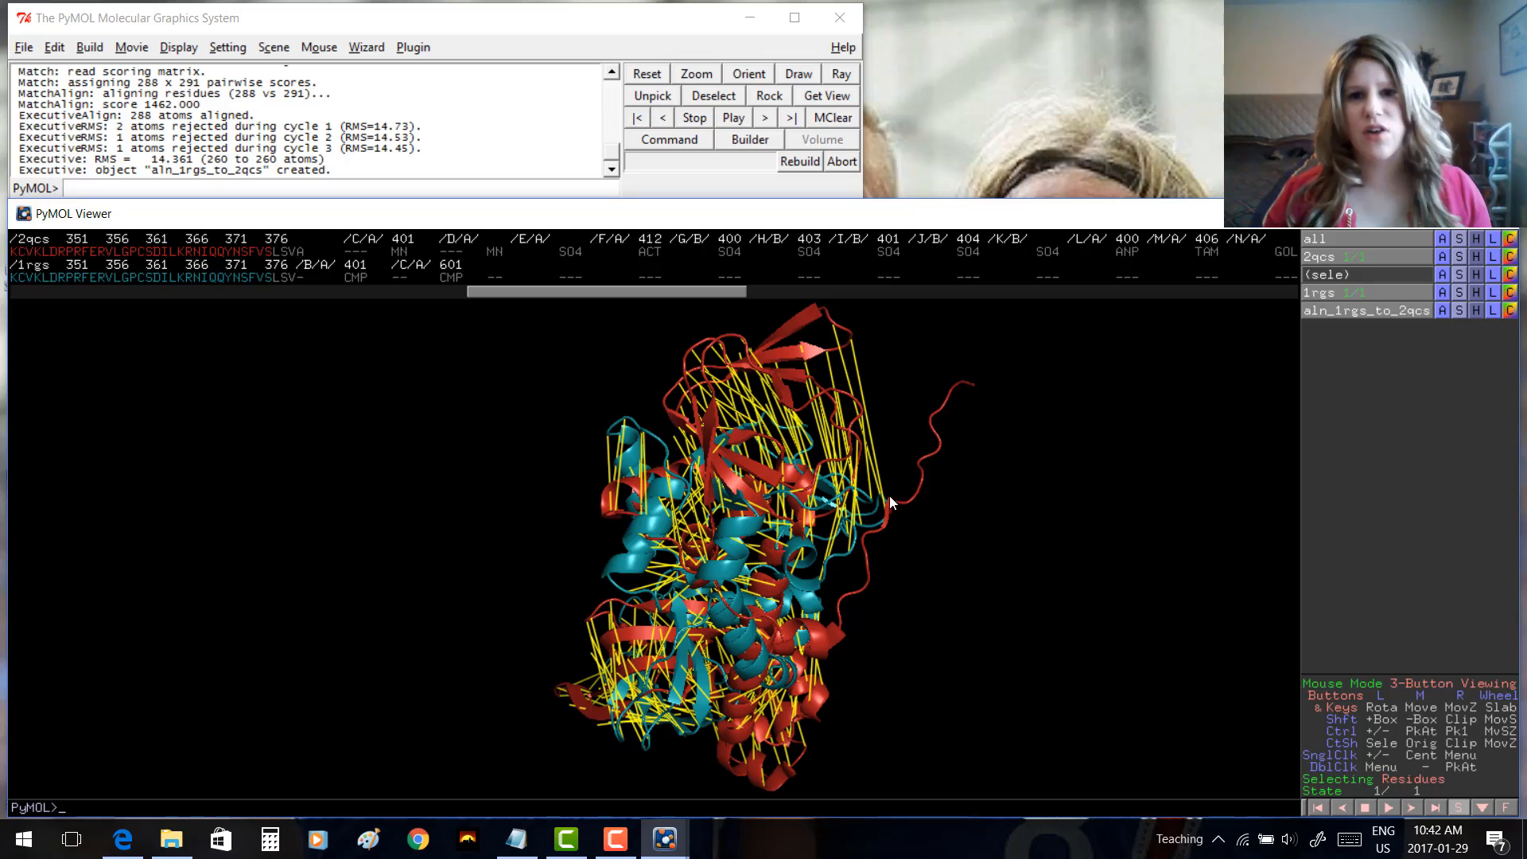
drag(792, 562, 846, 519)
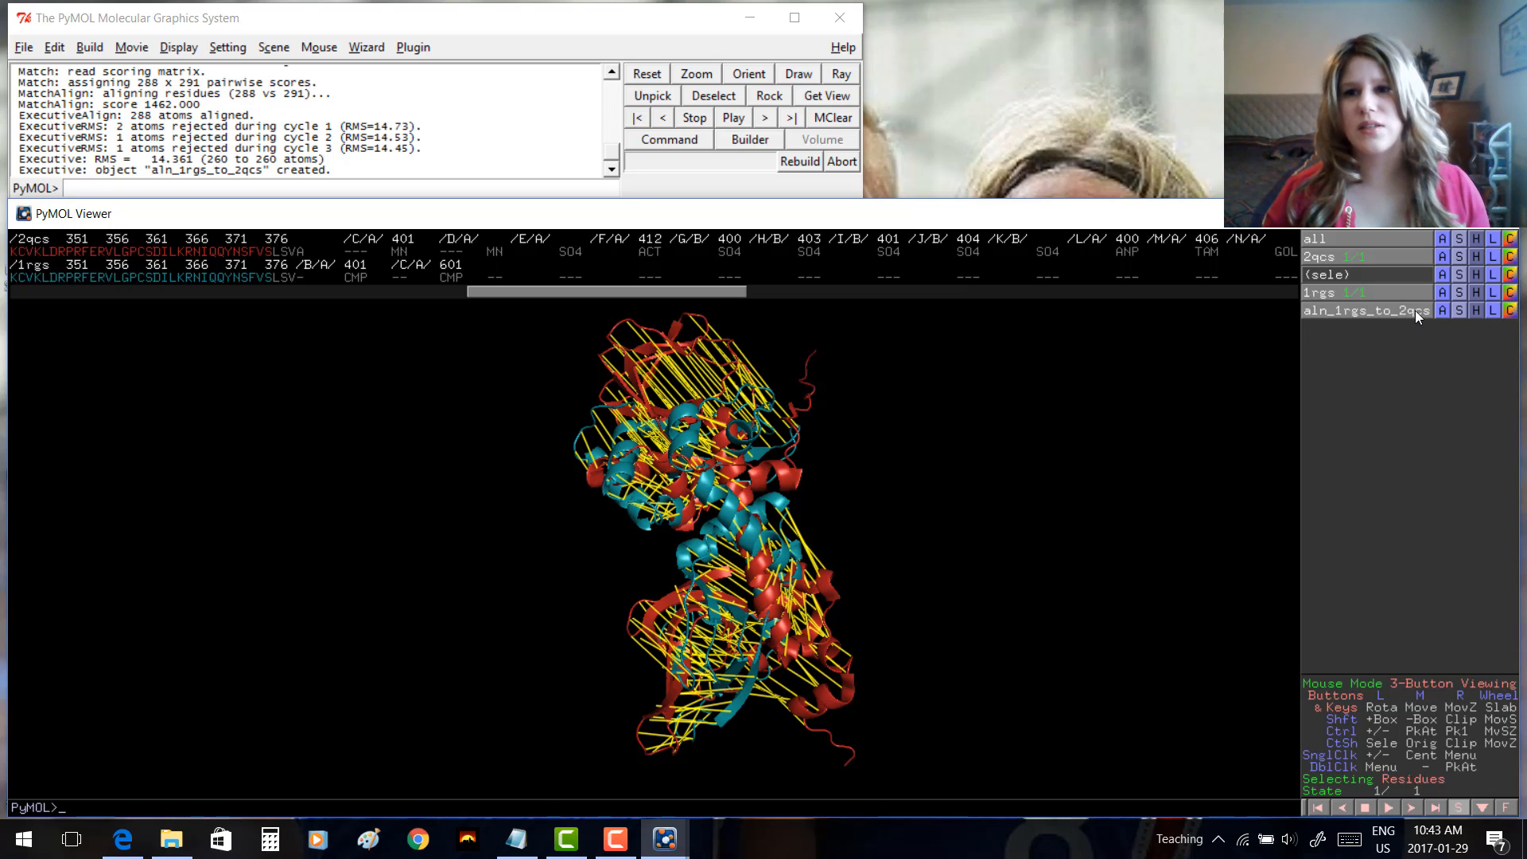
click(1441, 310)
click(1461, 446)
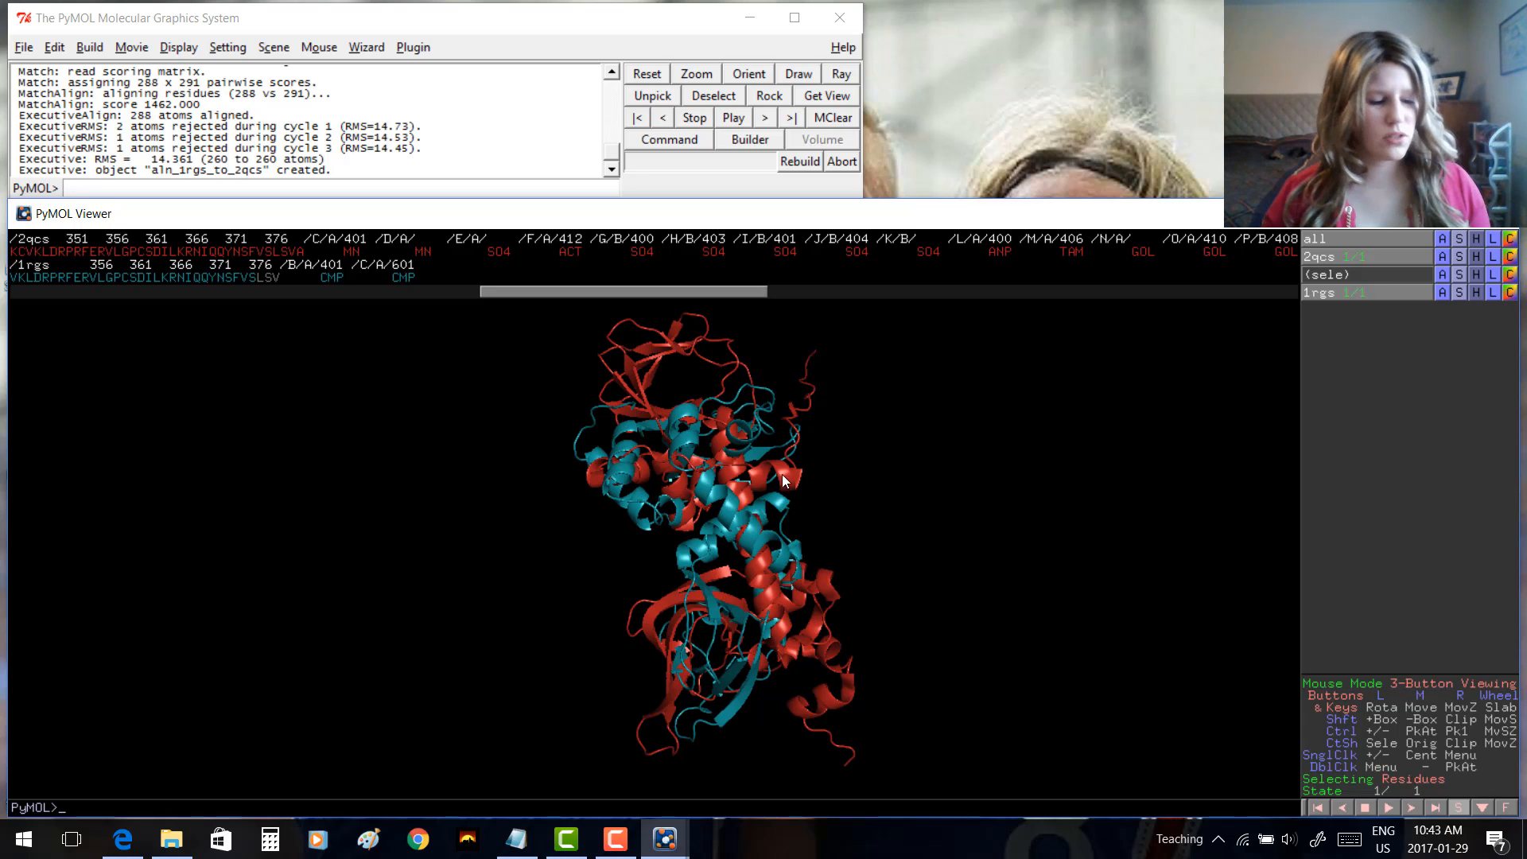
Step: Select residues 113 to 160 of 1rgs in the sequence
drag(712, 292, 230, 295)
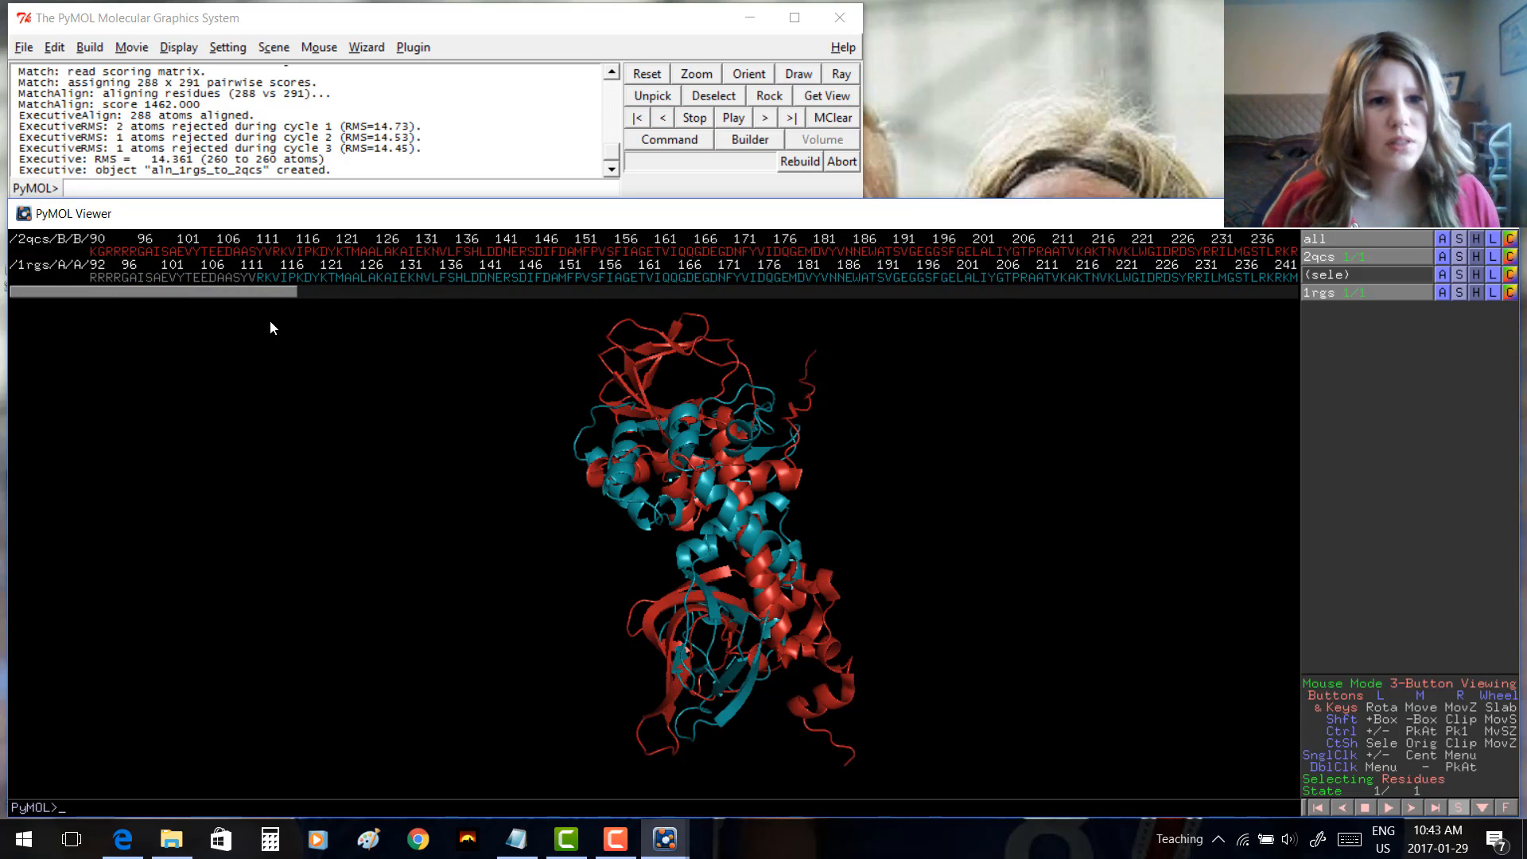
drag(260, 276, 386, 277)
drag(501, 277, 632, 279)
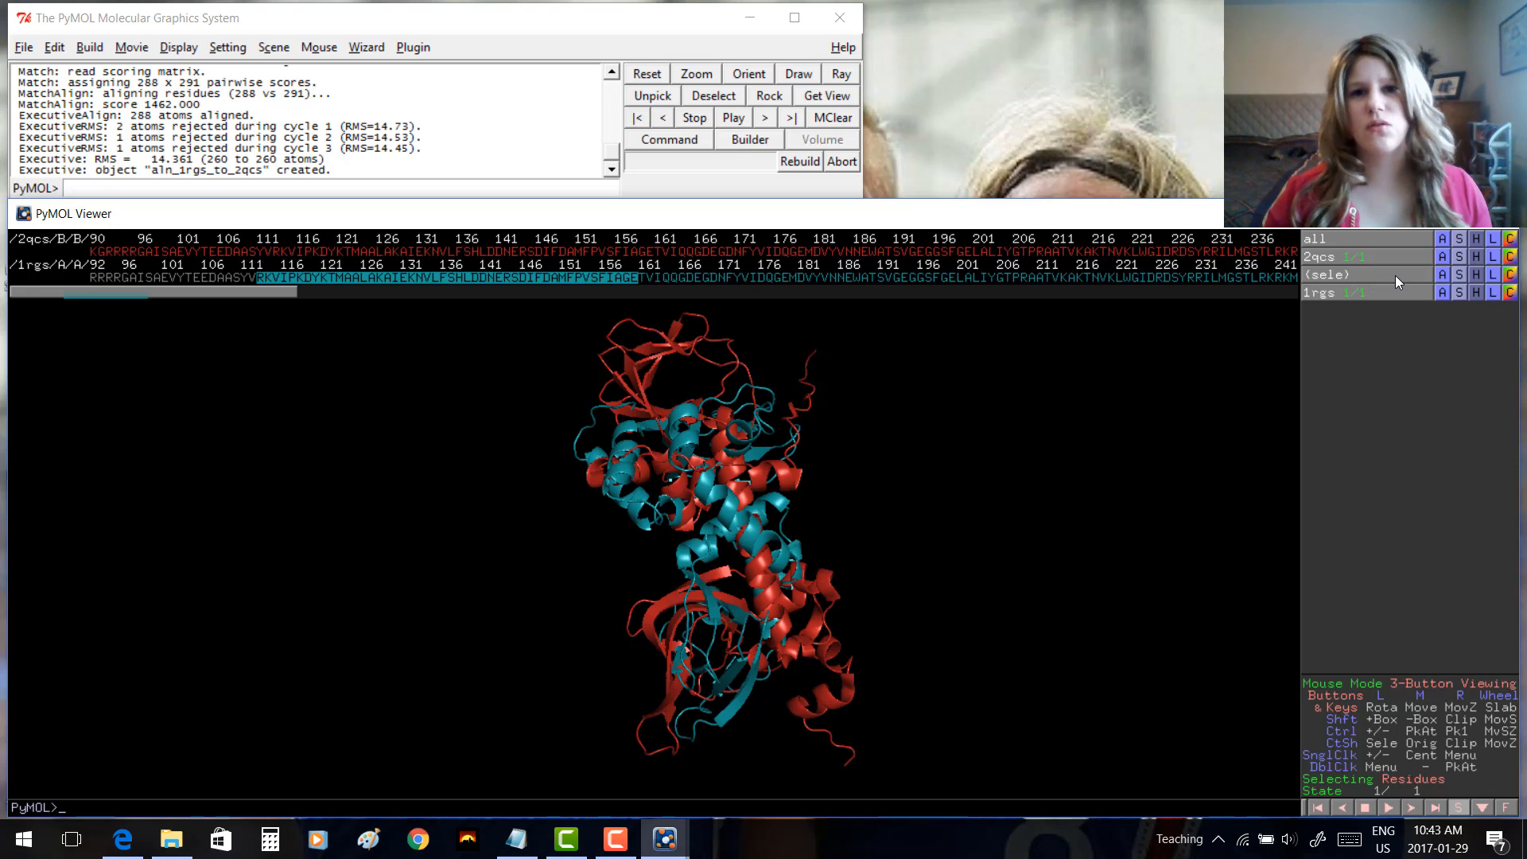
Step: Rename the current selection of 1rgs residues to 1rgs_113-160
click(1441, 274)
click(1443, 316)
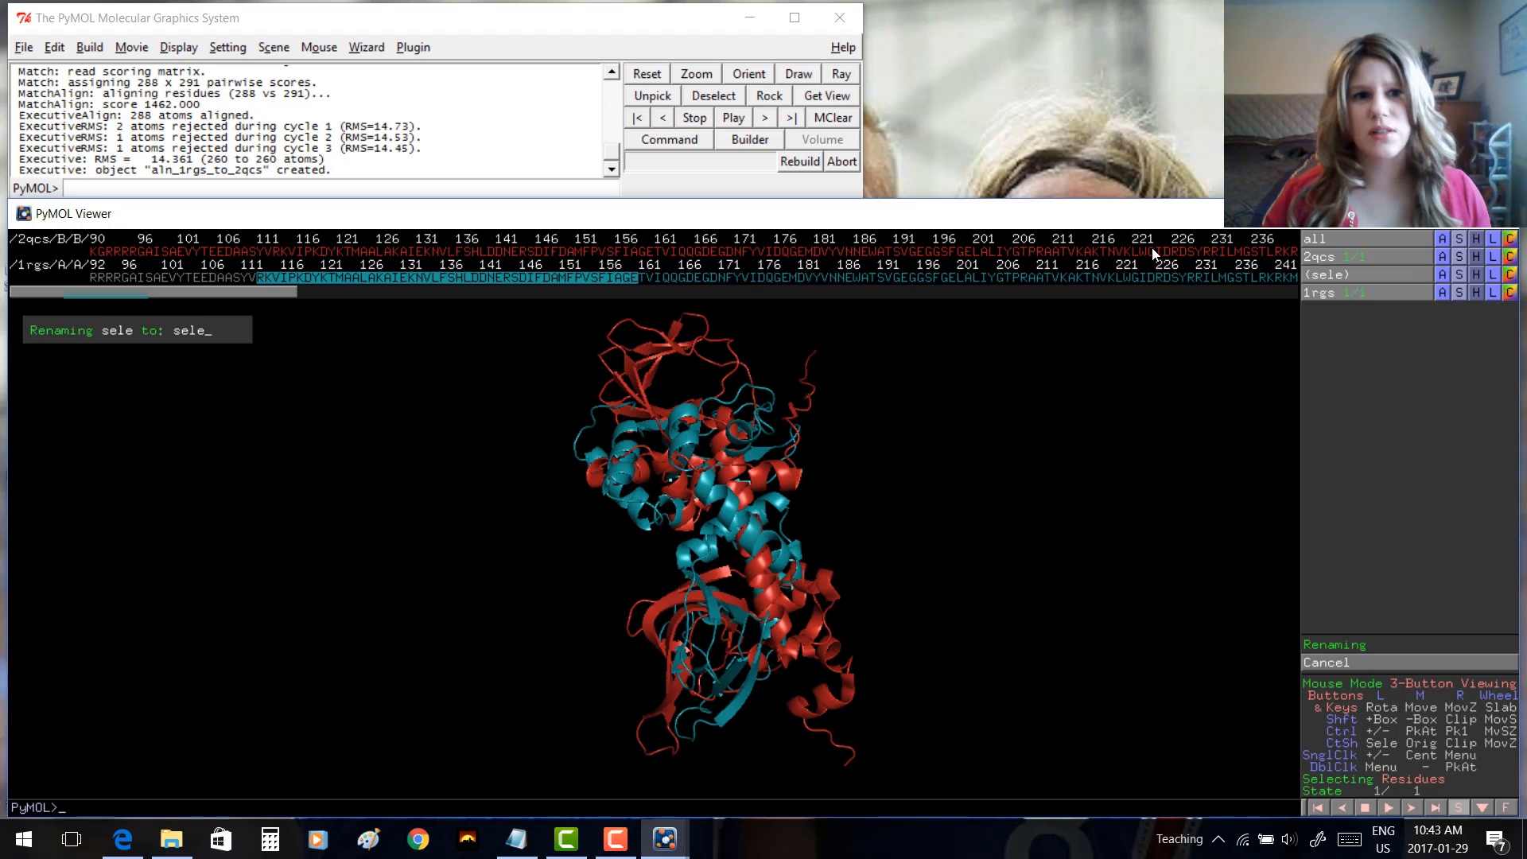
key(BackSpace)
key(BackSpace)
key(BackSpace)
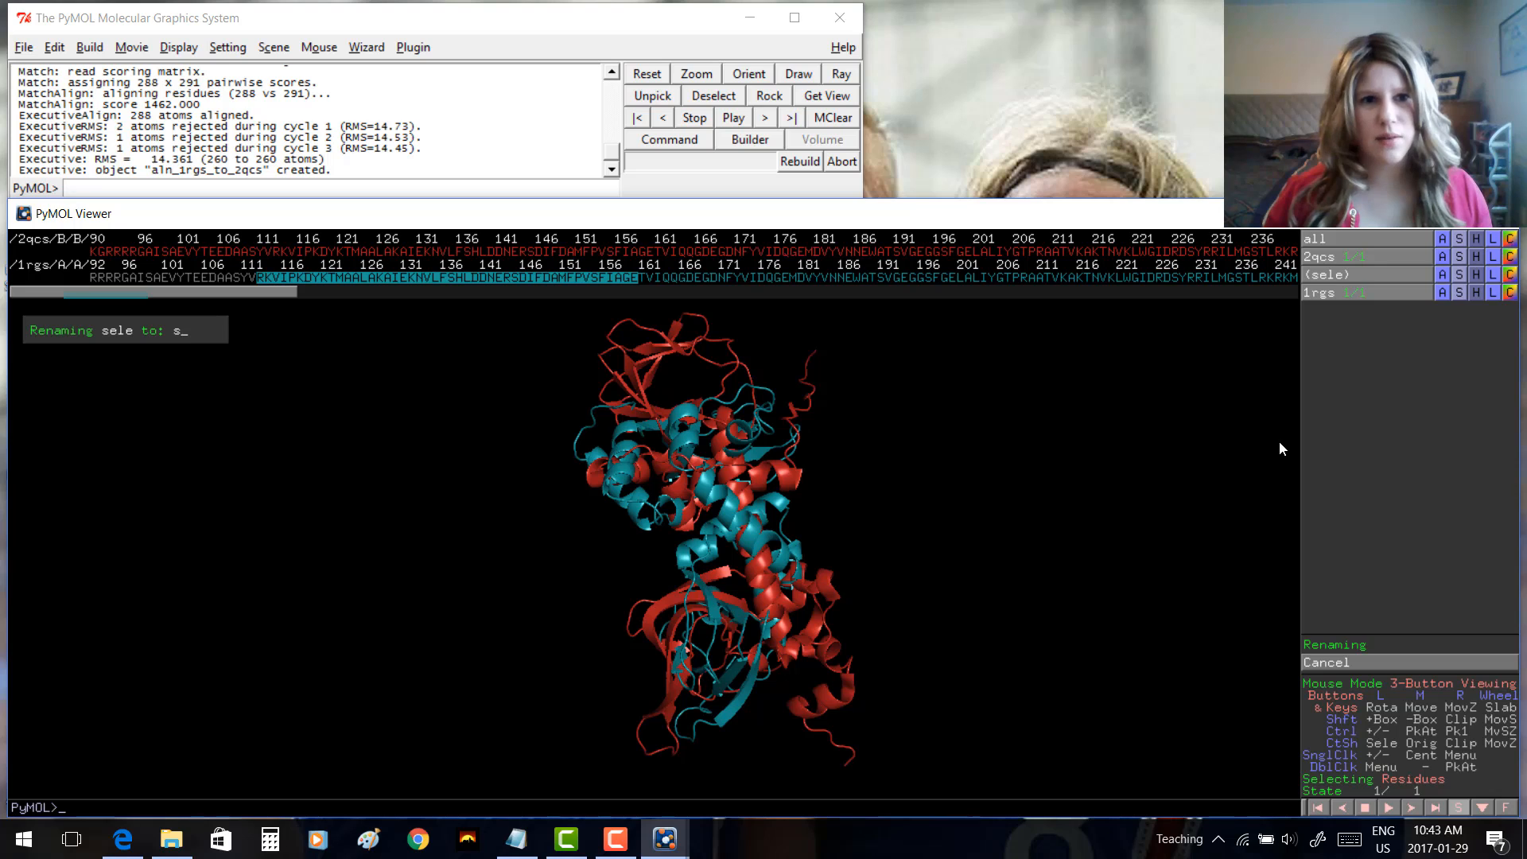
text(1rgs_)
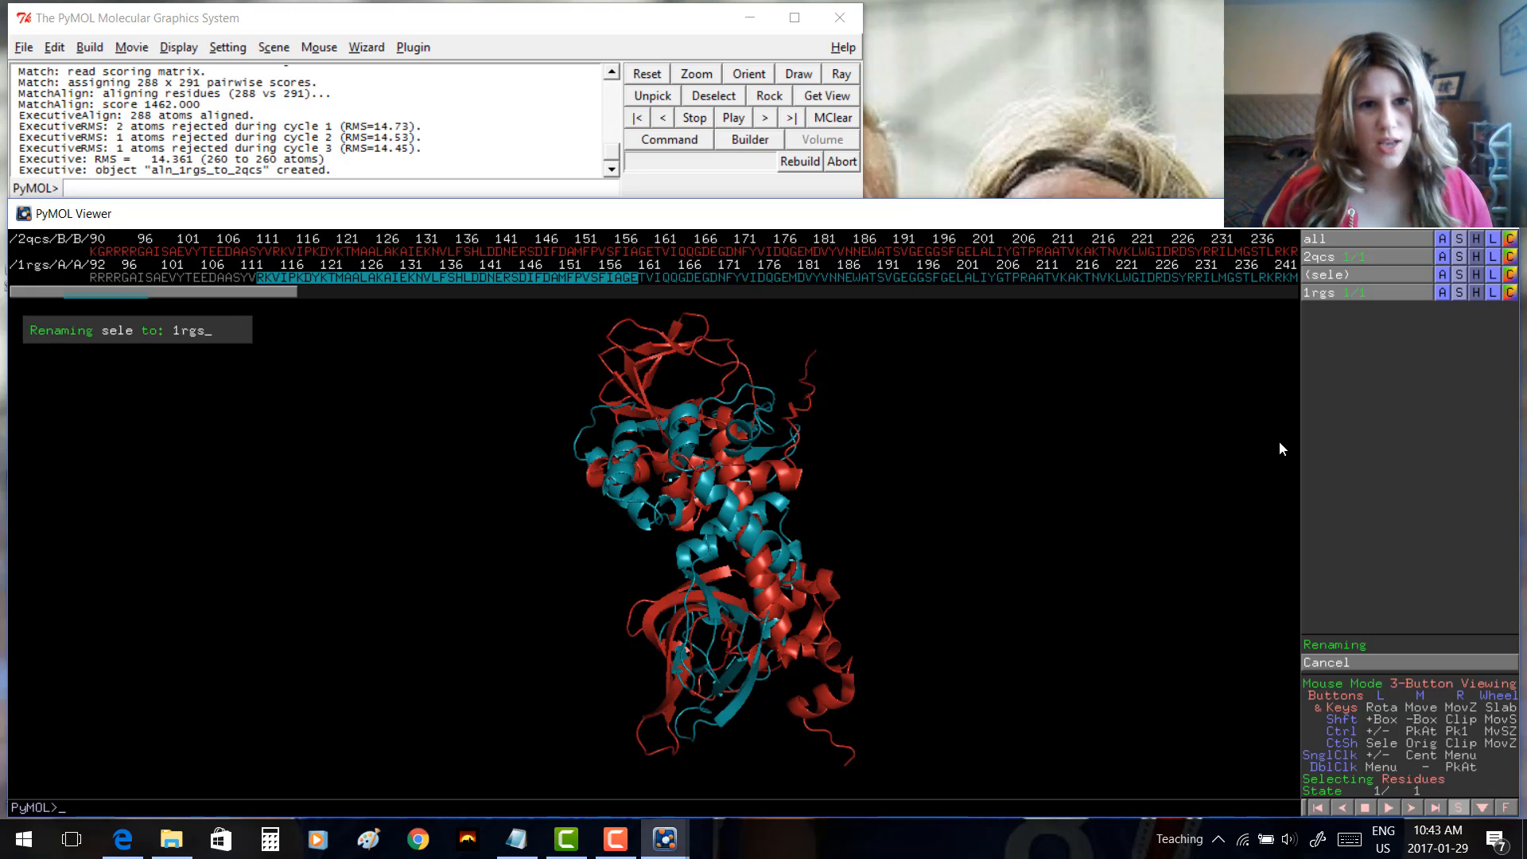
text(1)
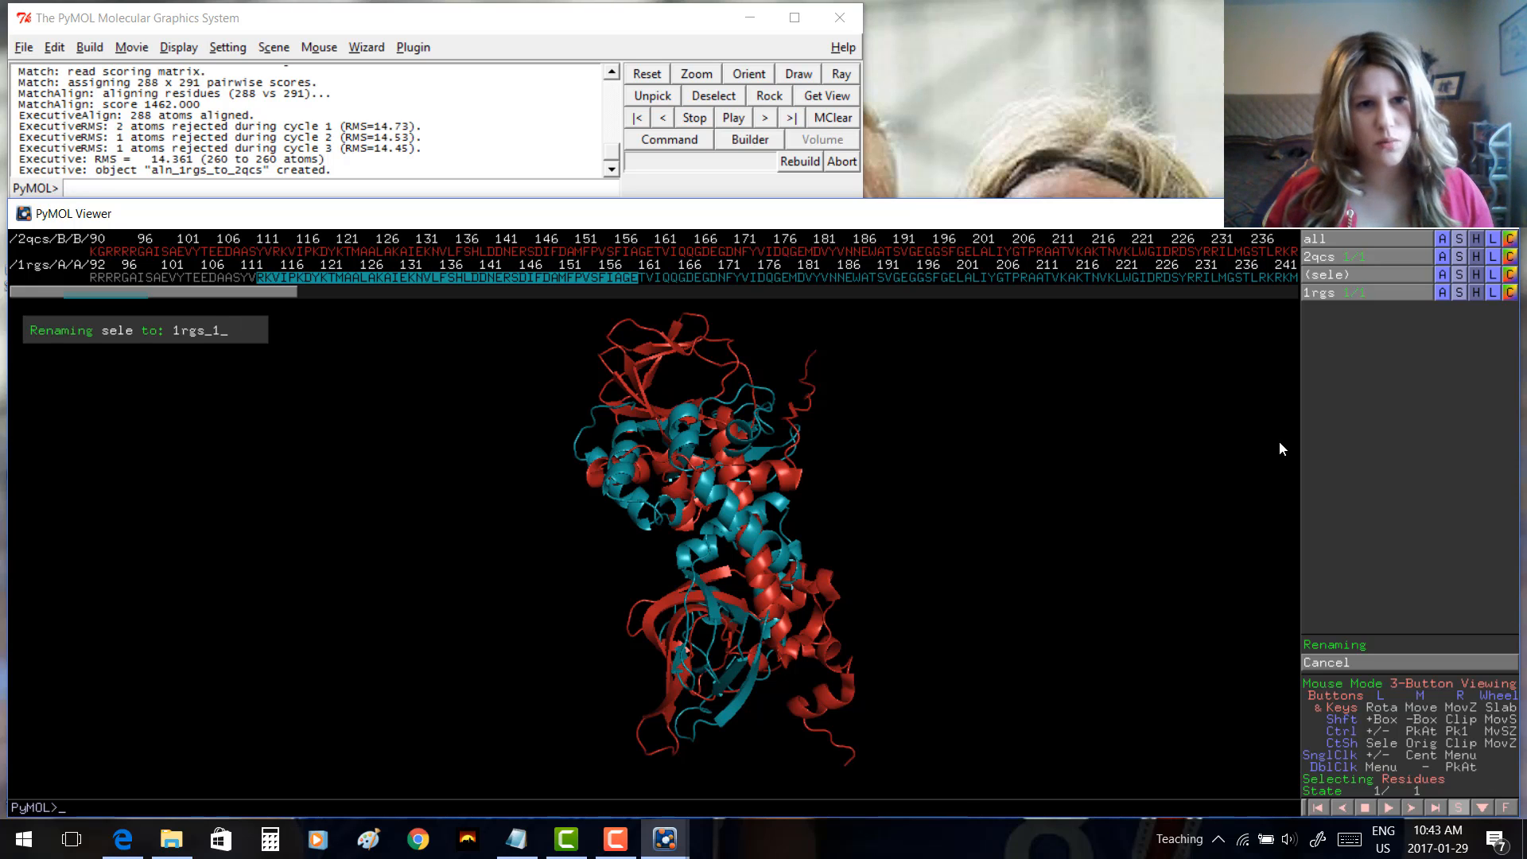
text(13-160)
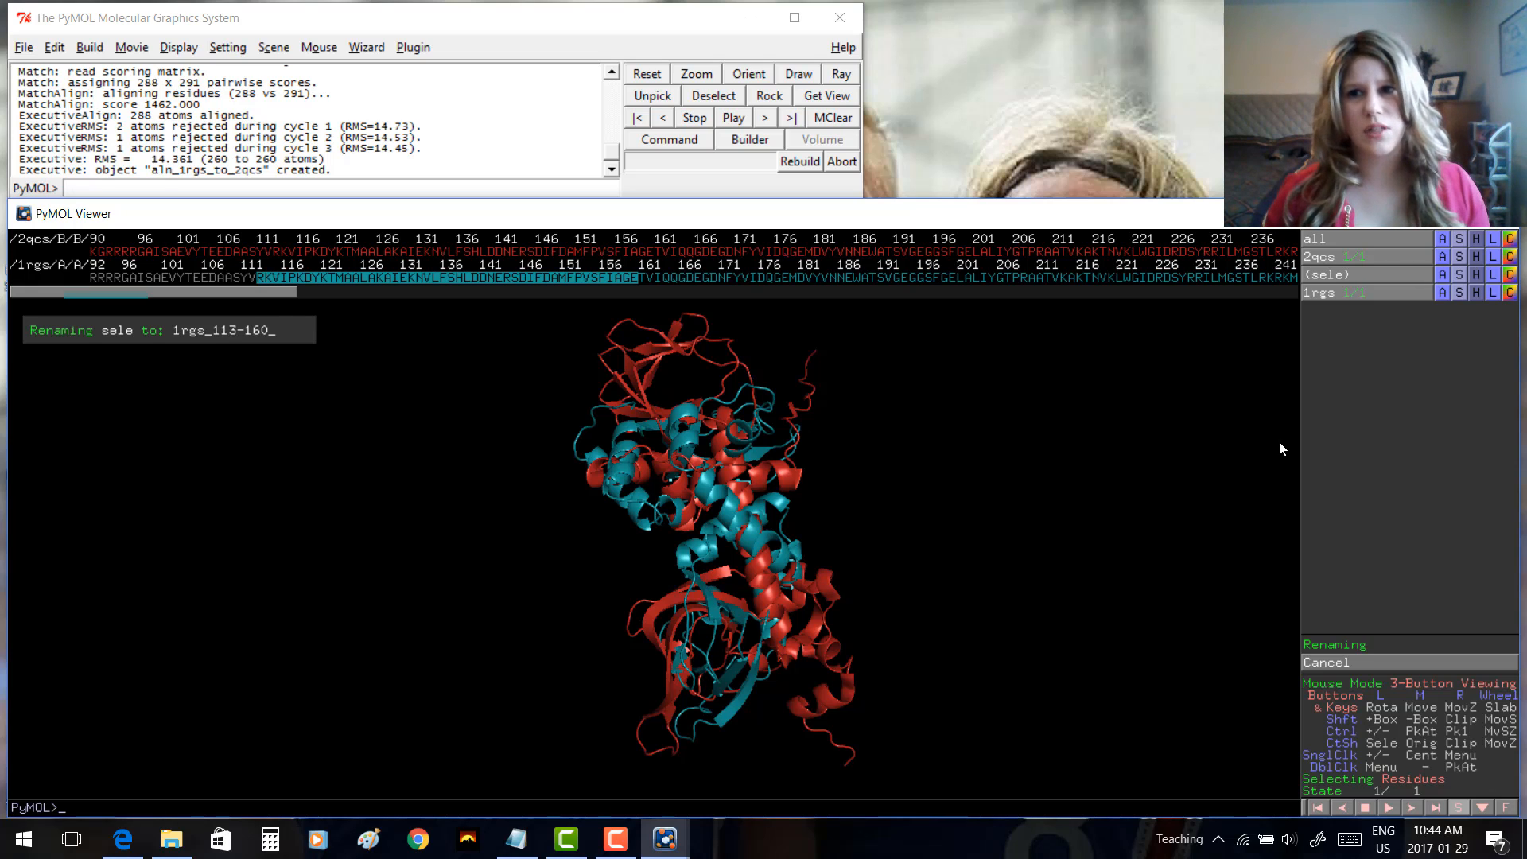
key(Return)
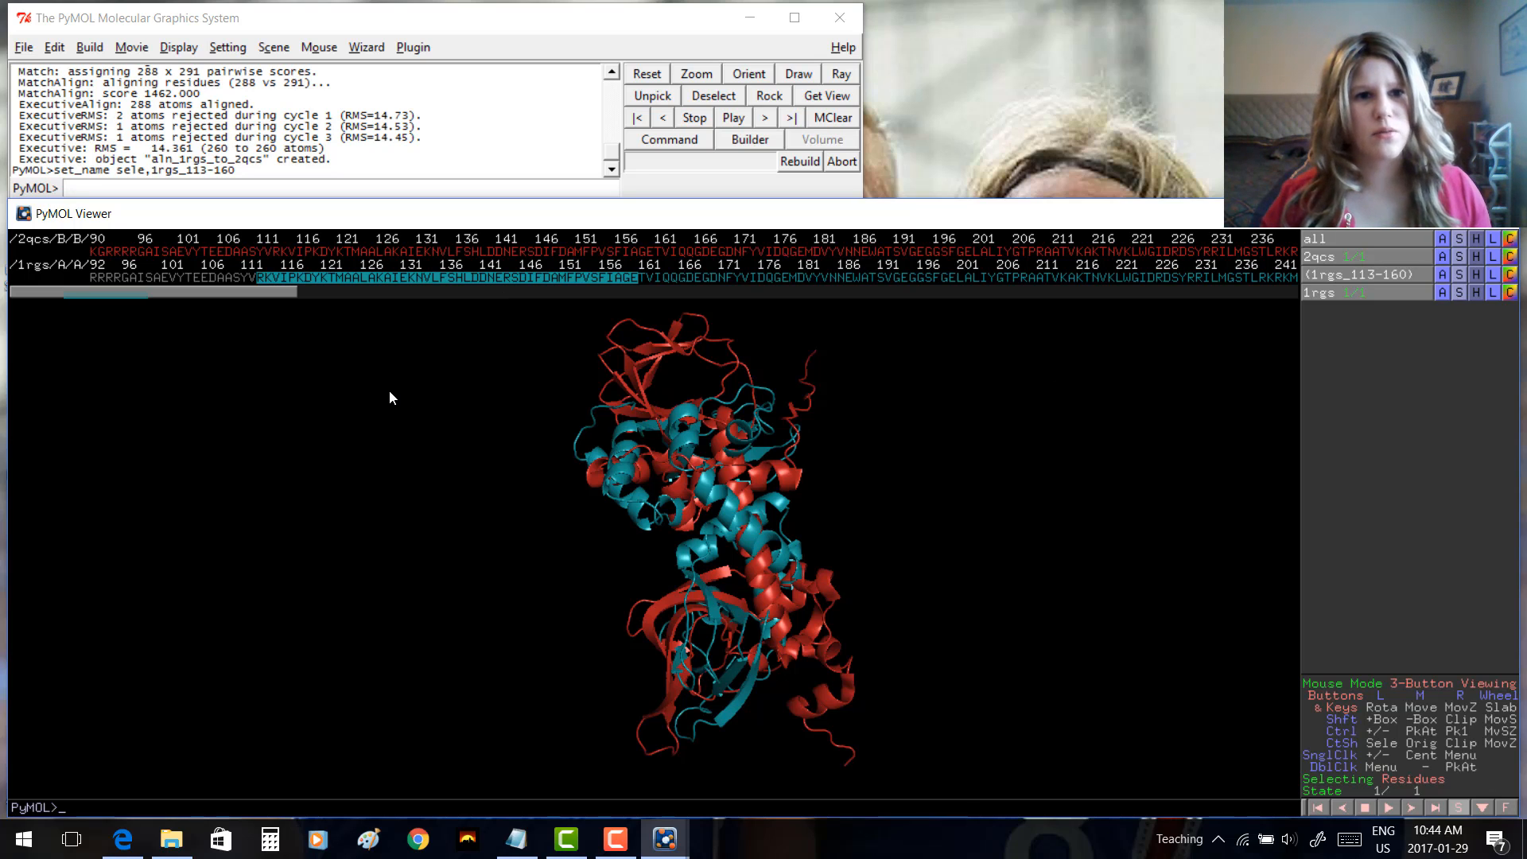
Step: Select residues 113 to 160 of 2qcs in the sequence and name the selection 2qcs_113-160
click(388, 386)
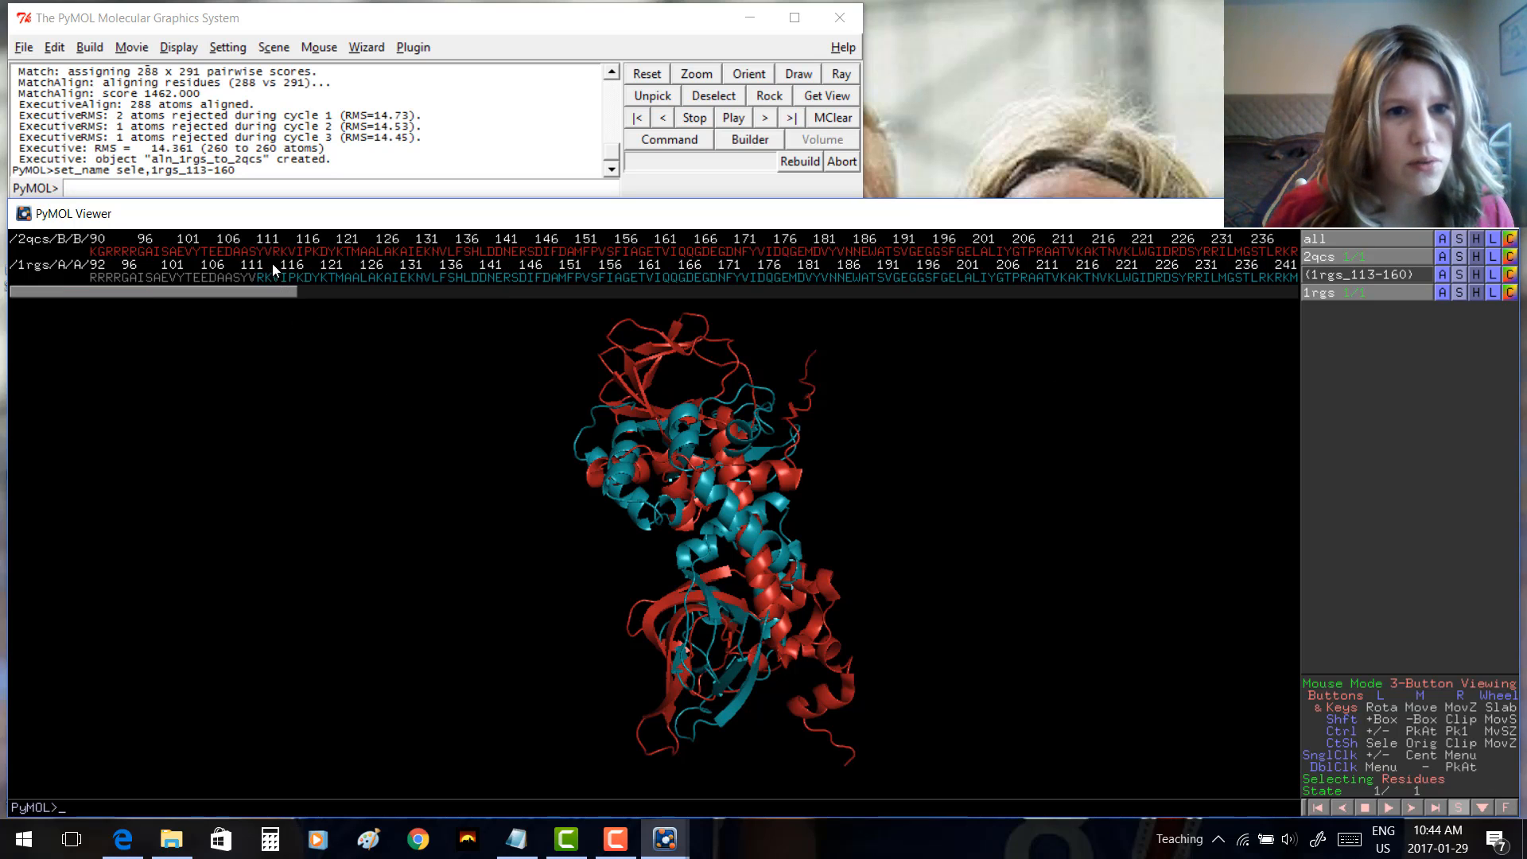
drag(275, 252, 657, 253)
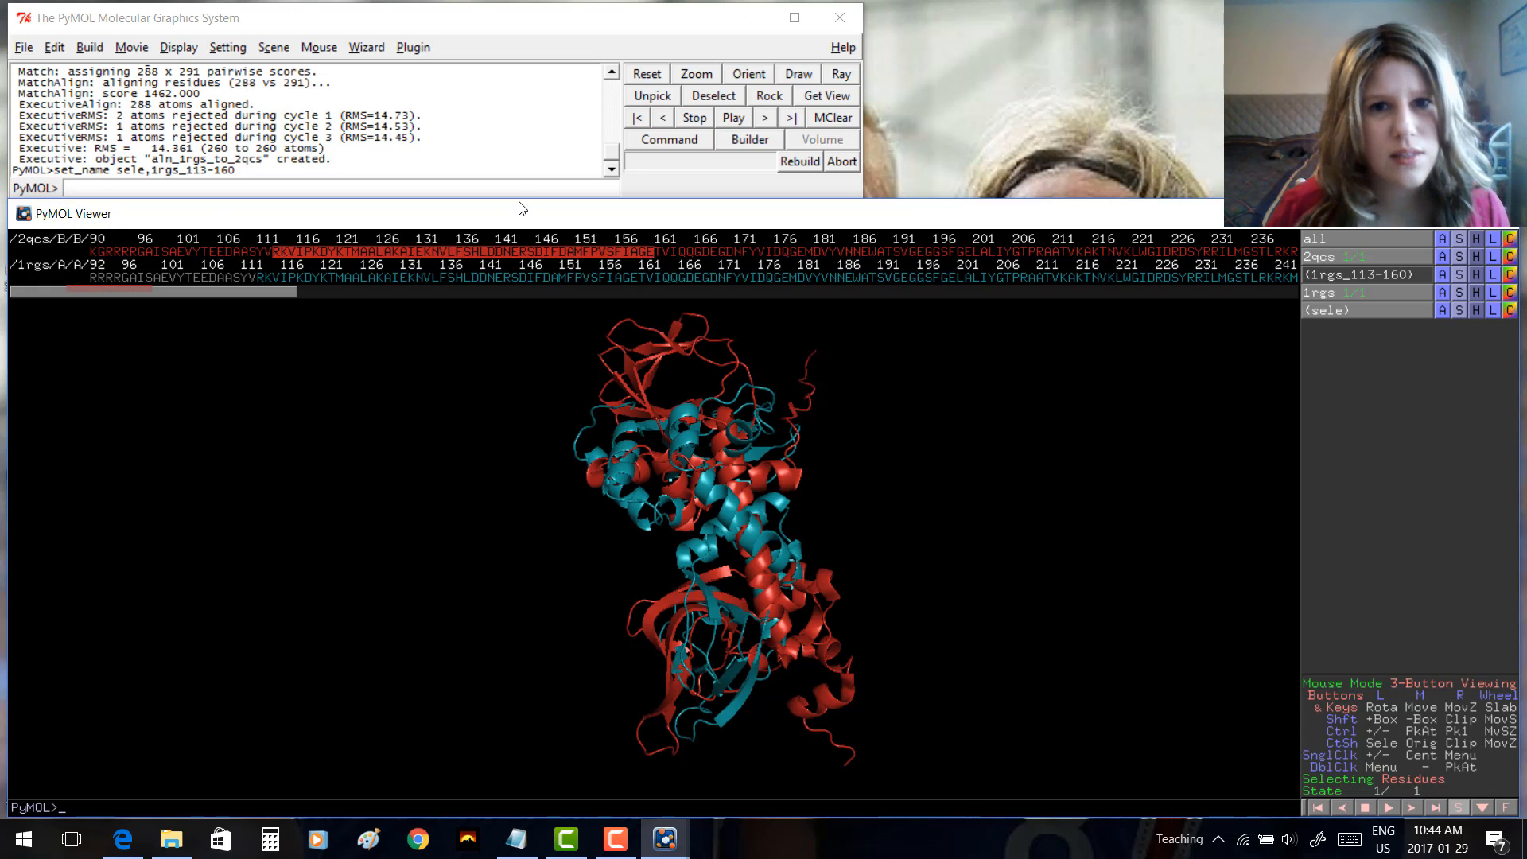
click(1442, 312)
click(1433, 348)
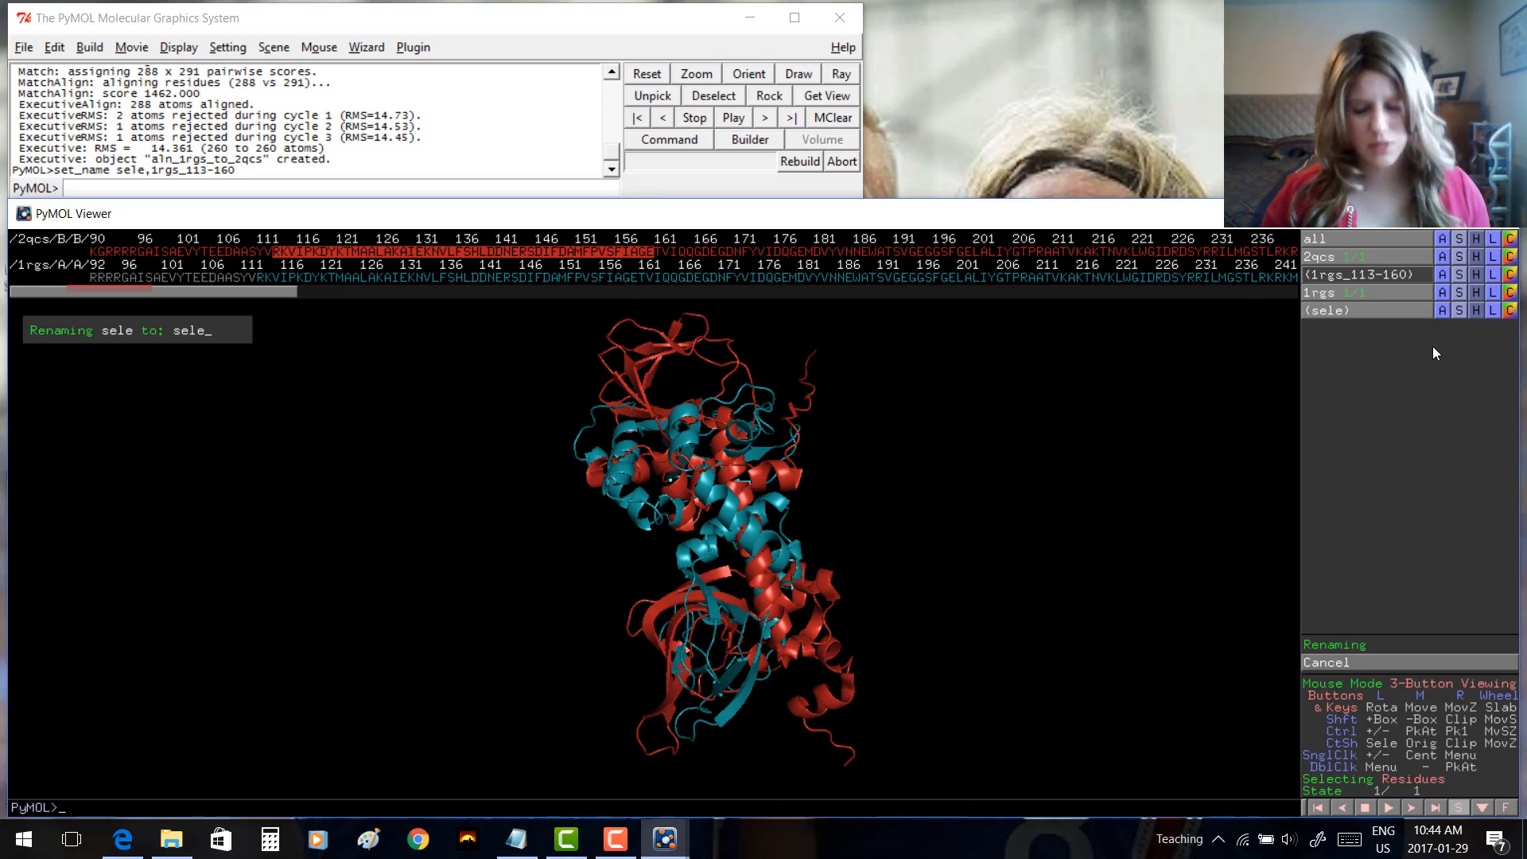
text(2qcs)
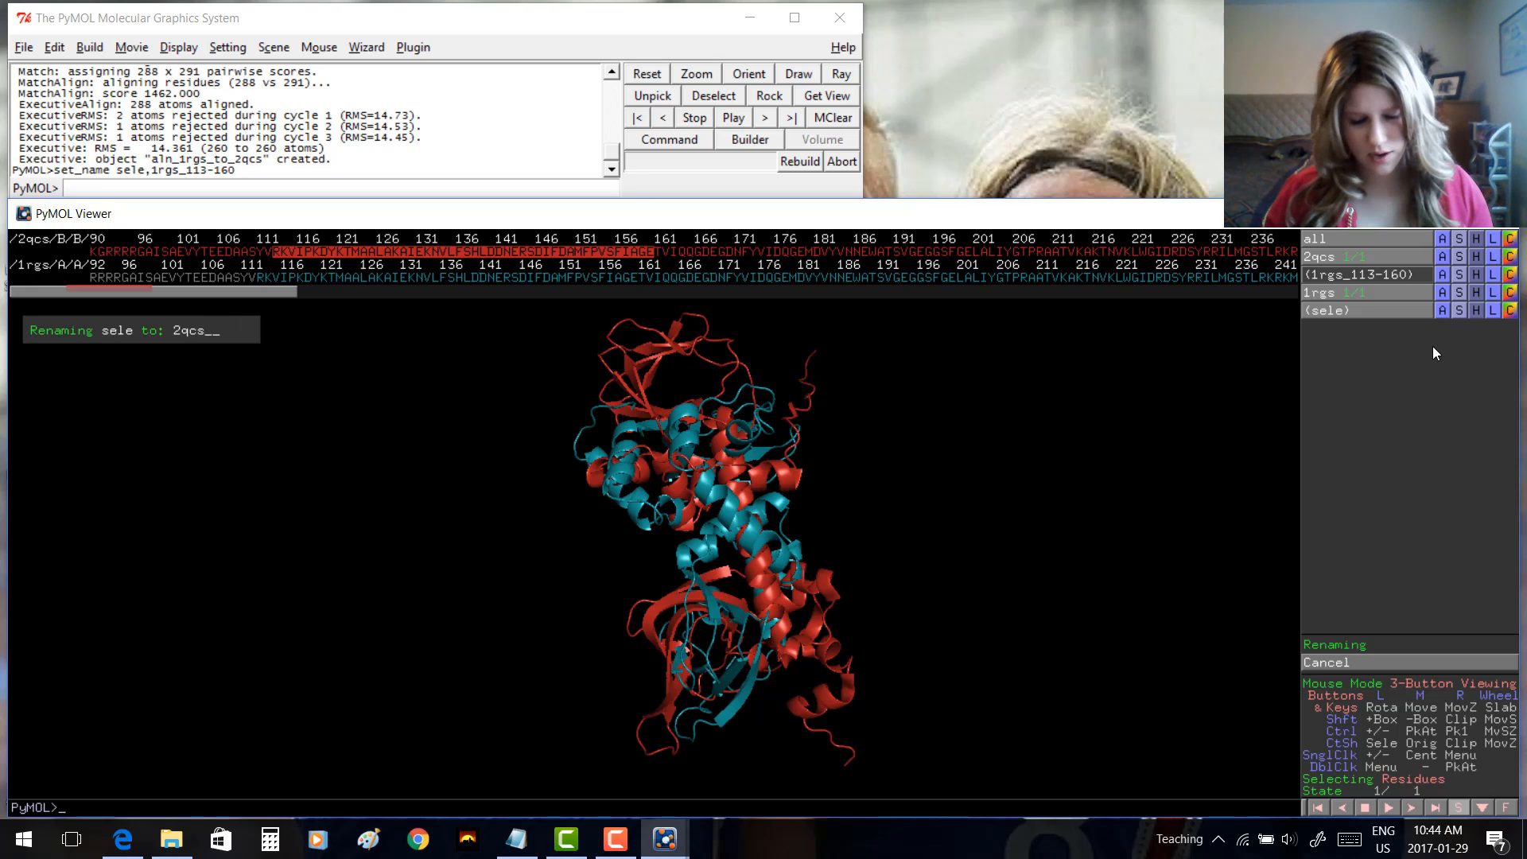
text(_113-160)
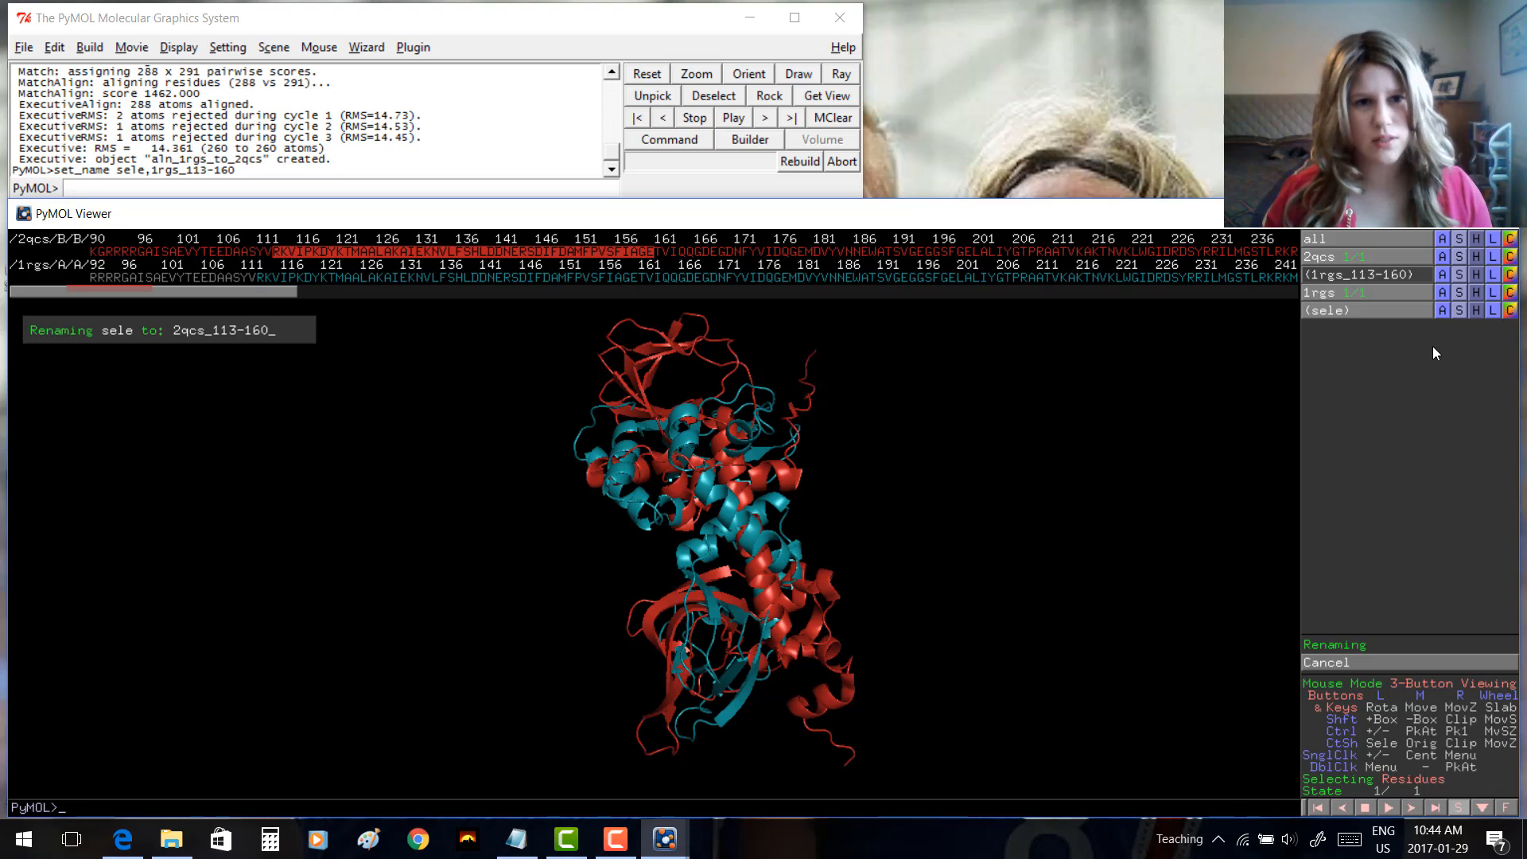
key(Return)
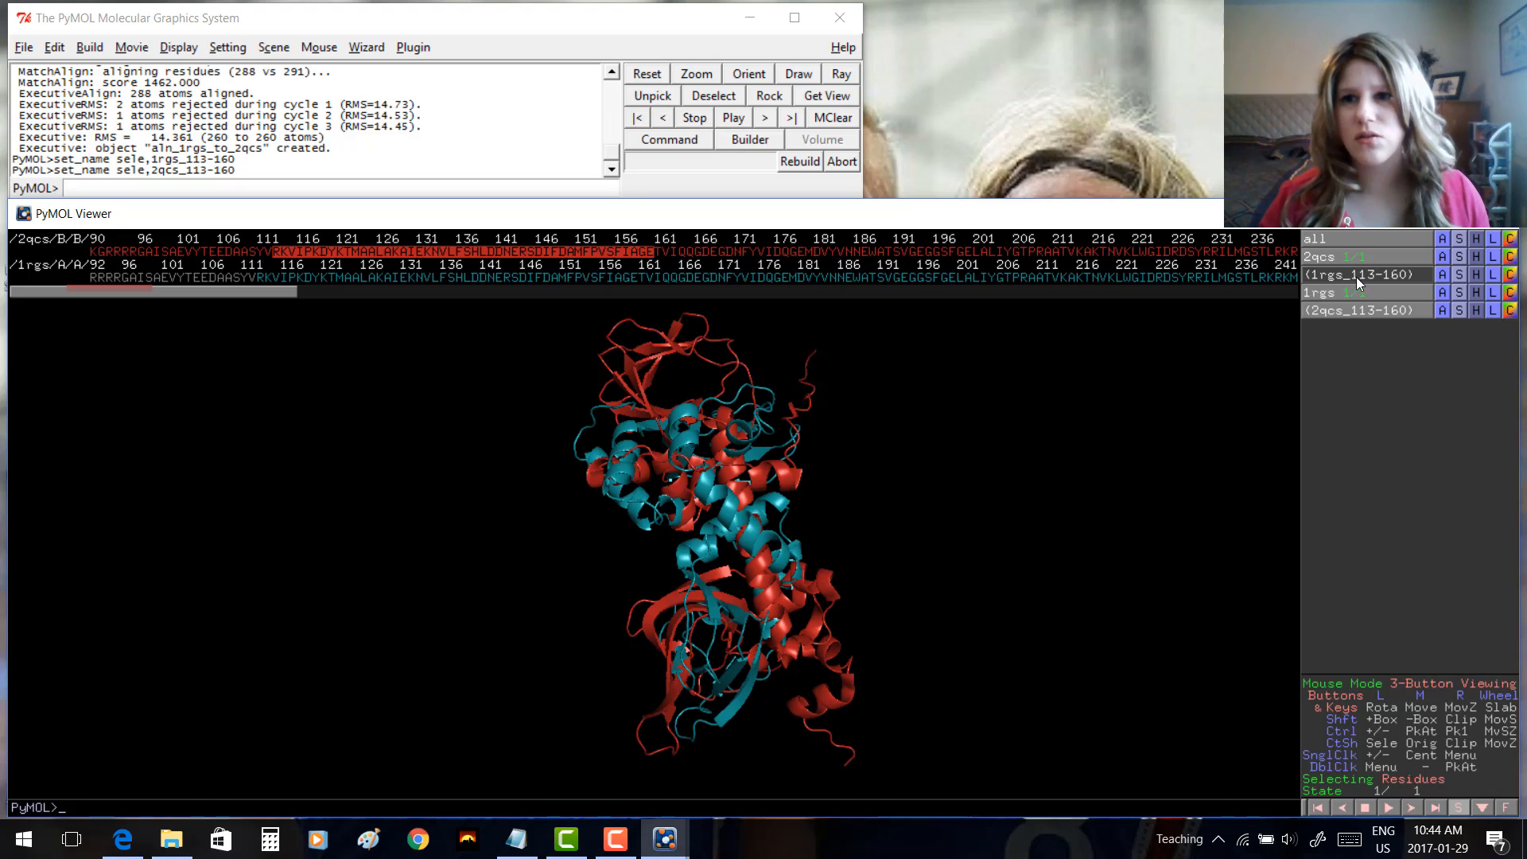
Step: Align the selection 1rgs_113-160 to the selection 2qcs_113-160 and inspect the overlaid structures from several sides
click(1442, 274)
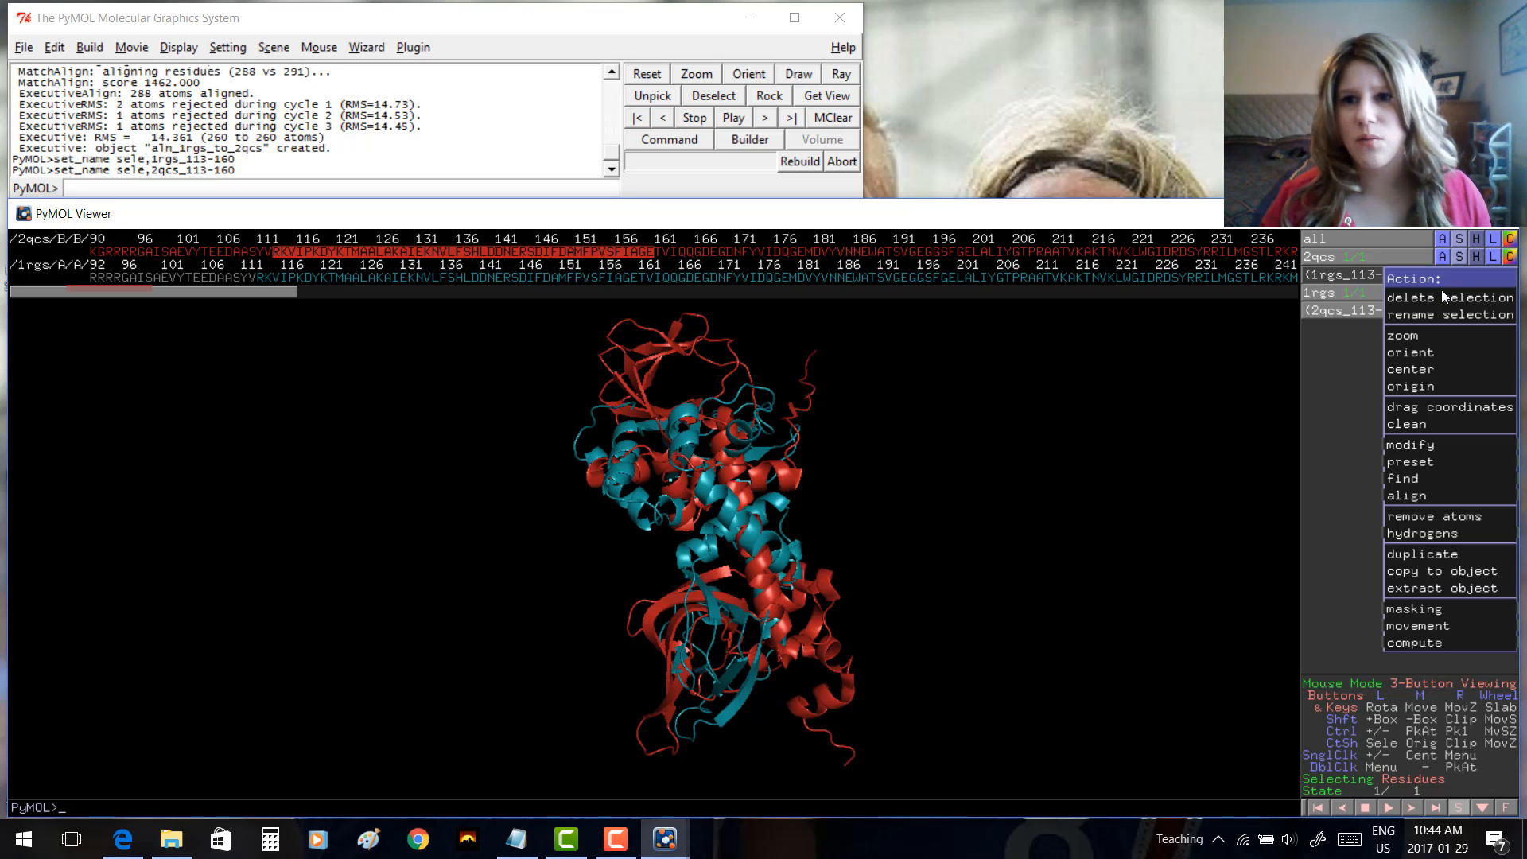
mouse_move(1434, 496)
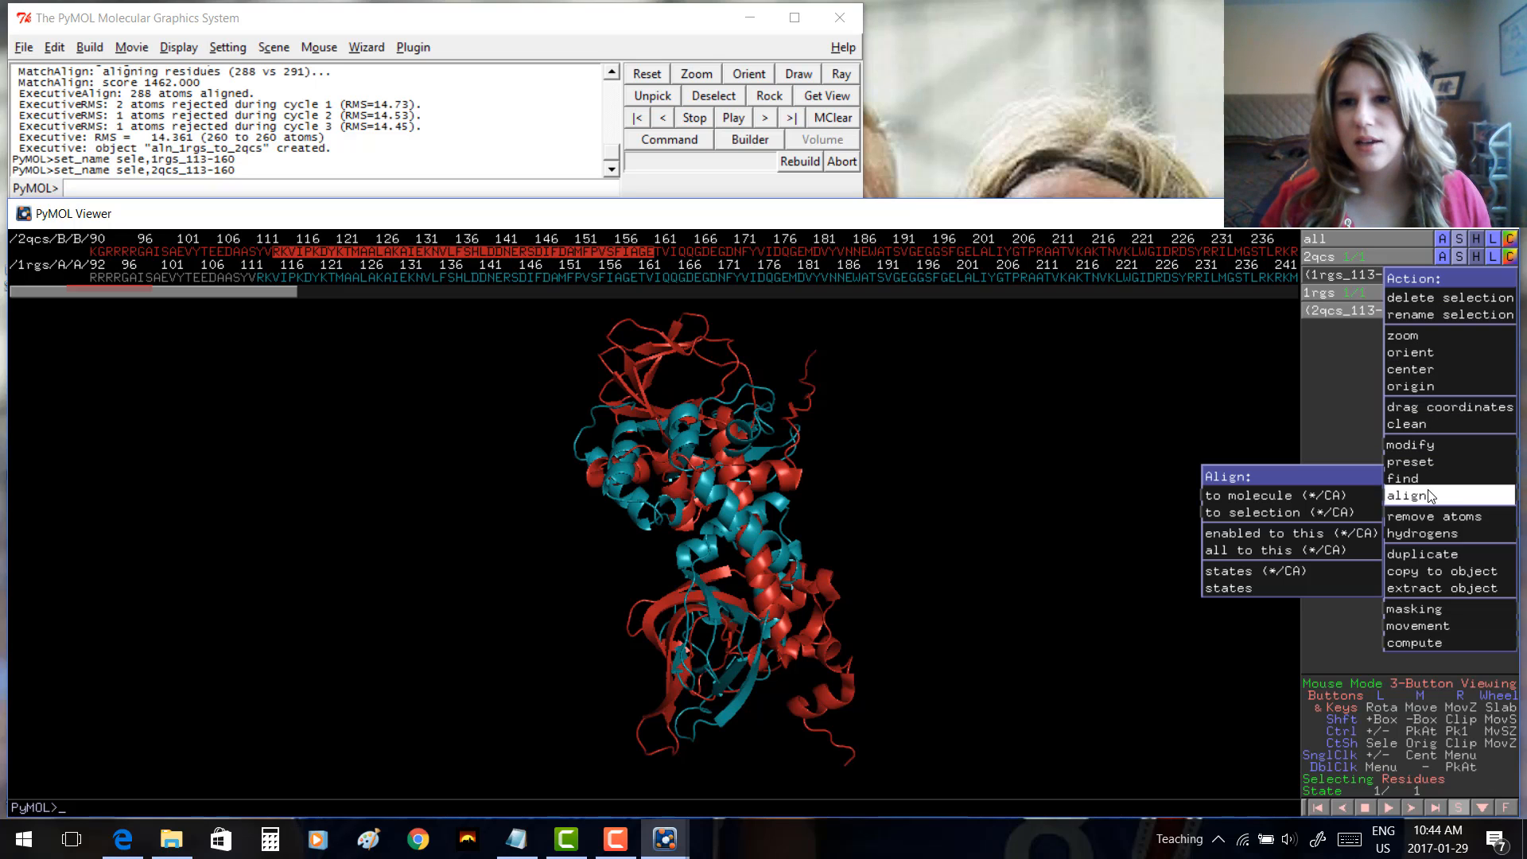
mouse_move(1301, 515)
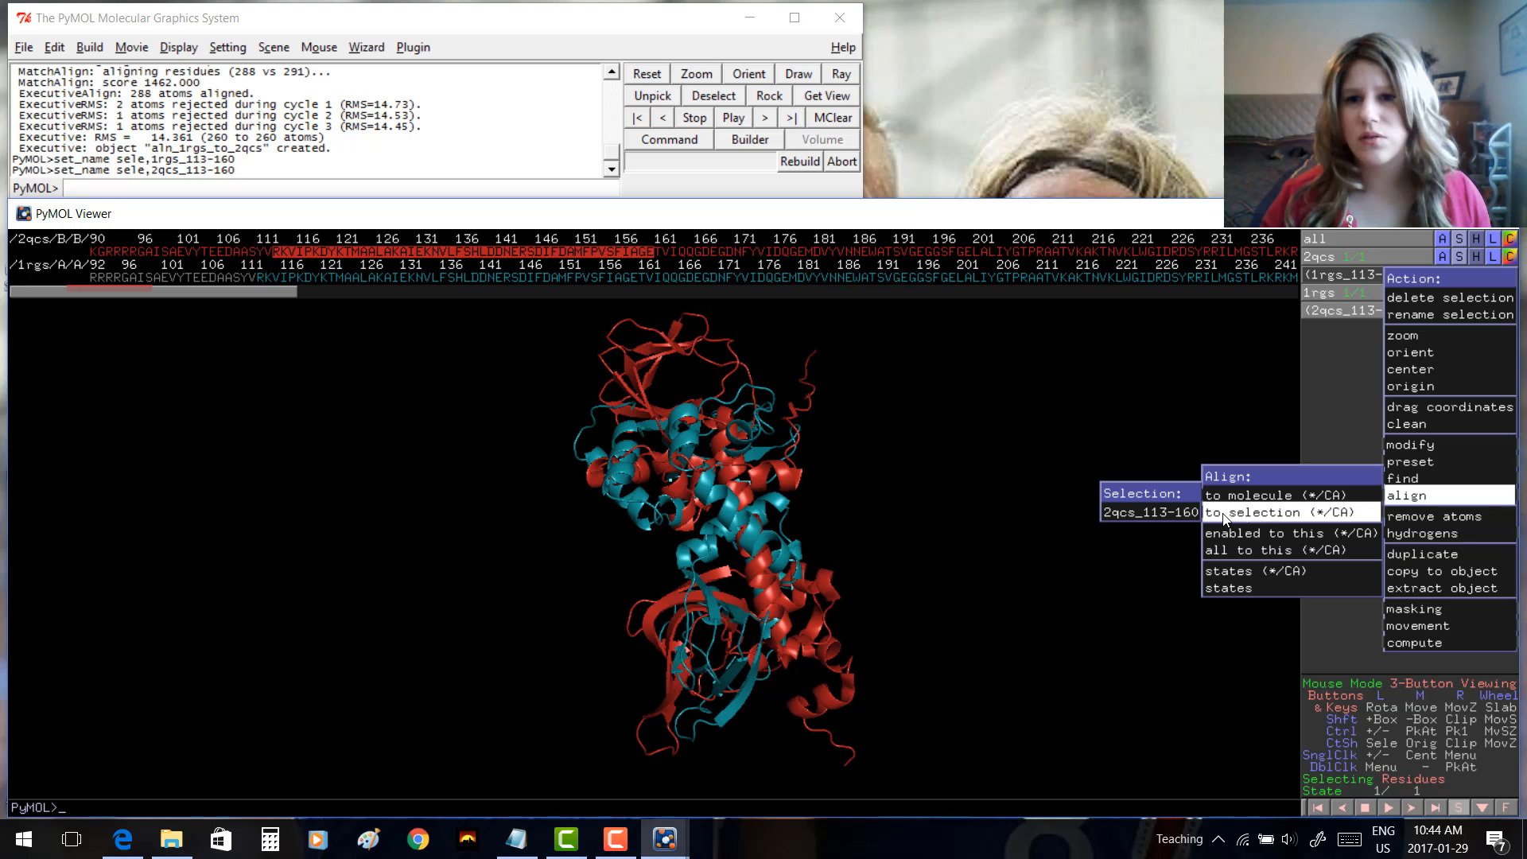
click(1182, 515)
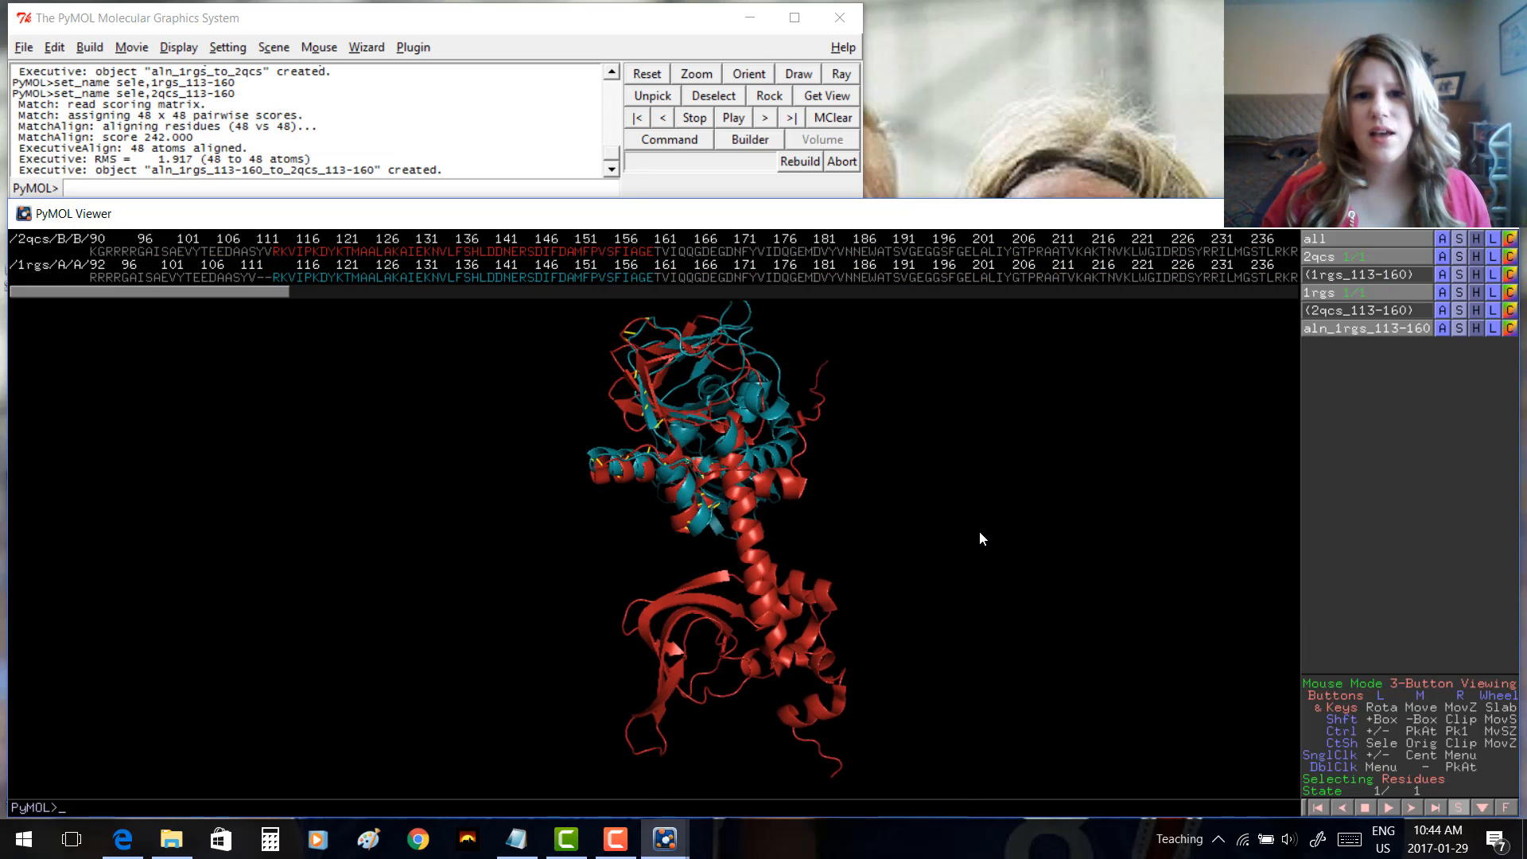
drag(875, 590, 534, 453)
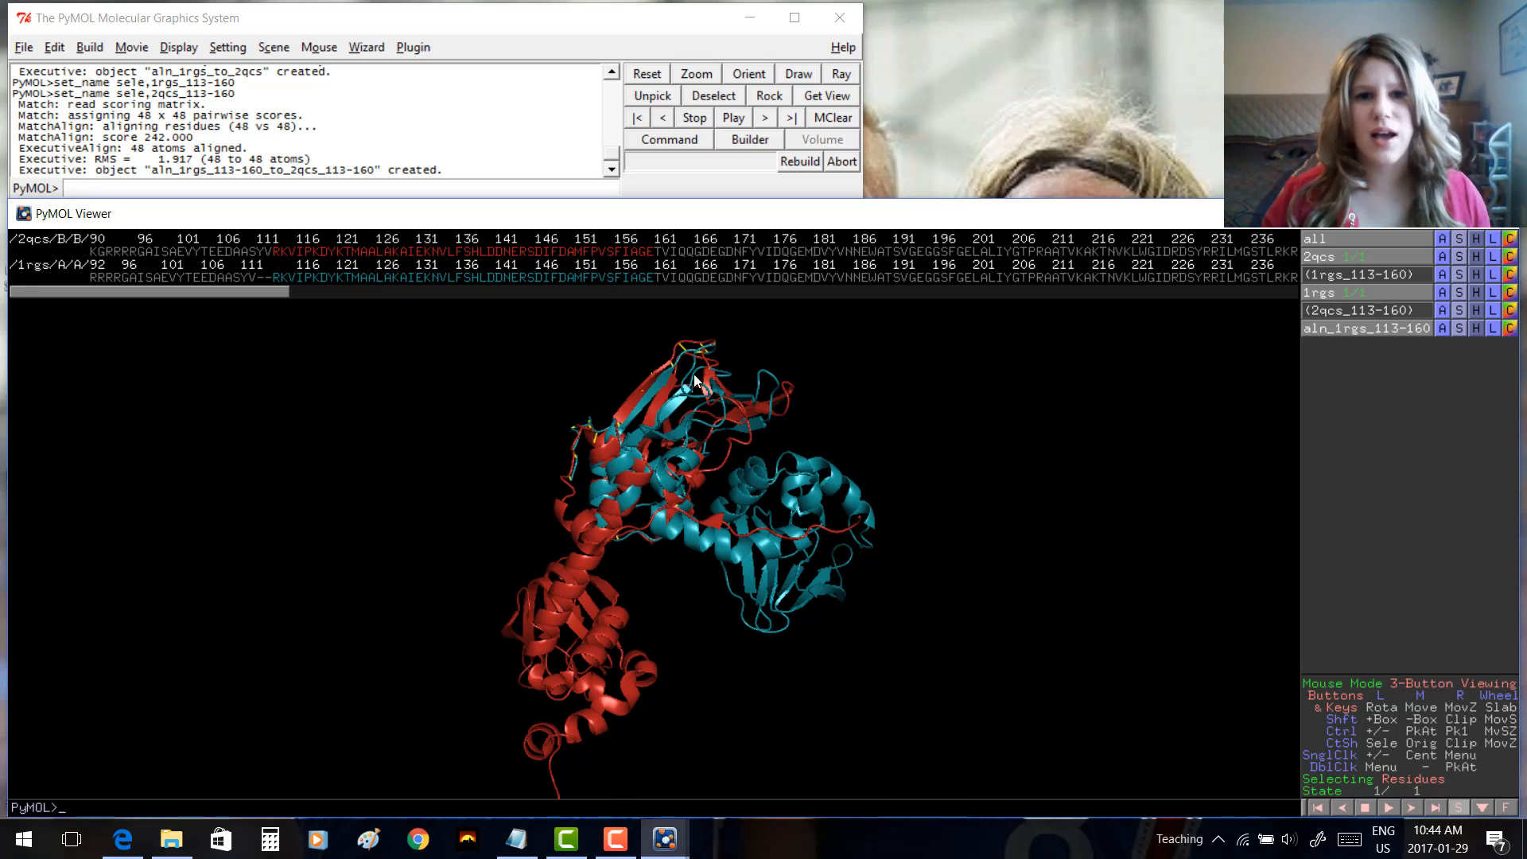
drag(793, 458, 710, 379)
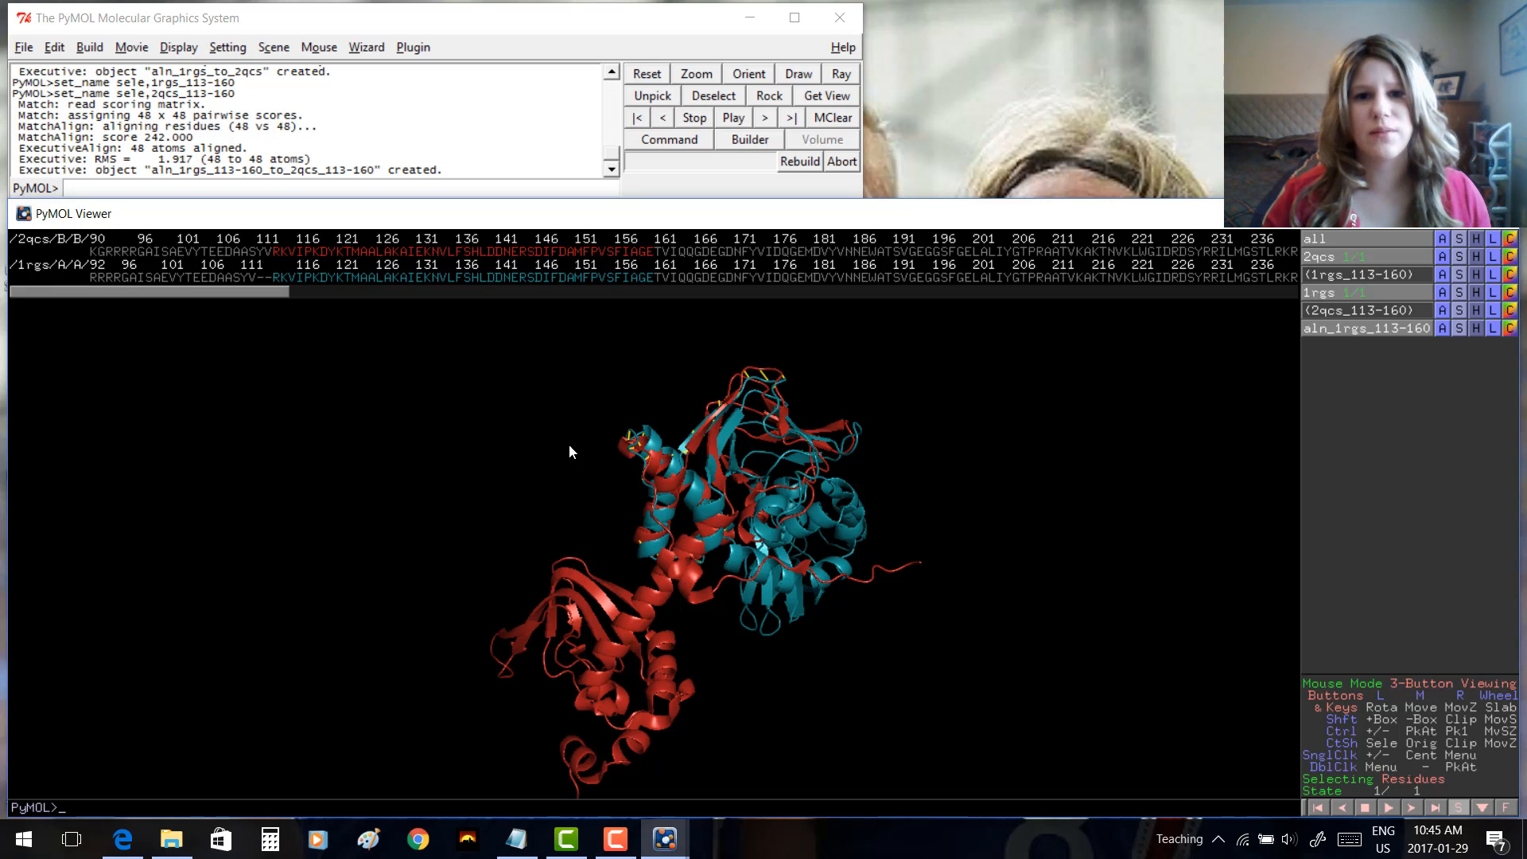
drag(569, 444, 650, 516)
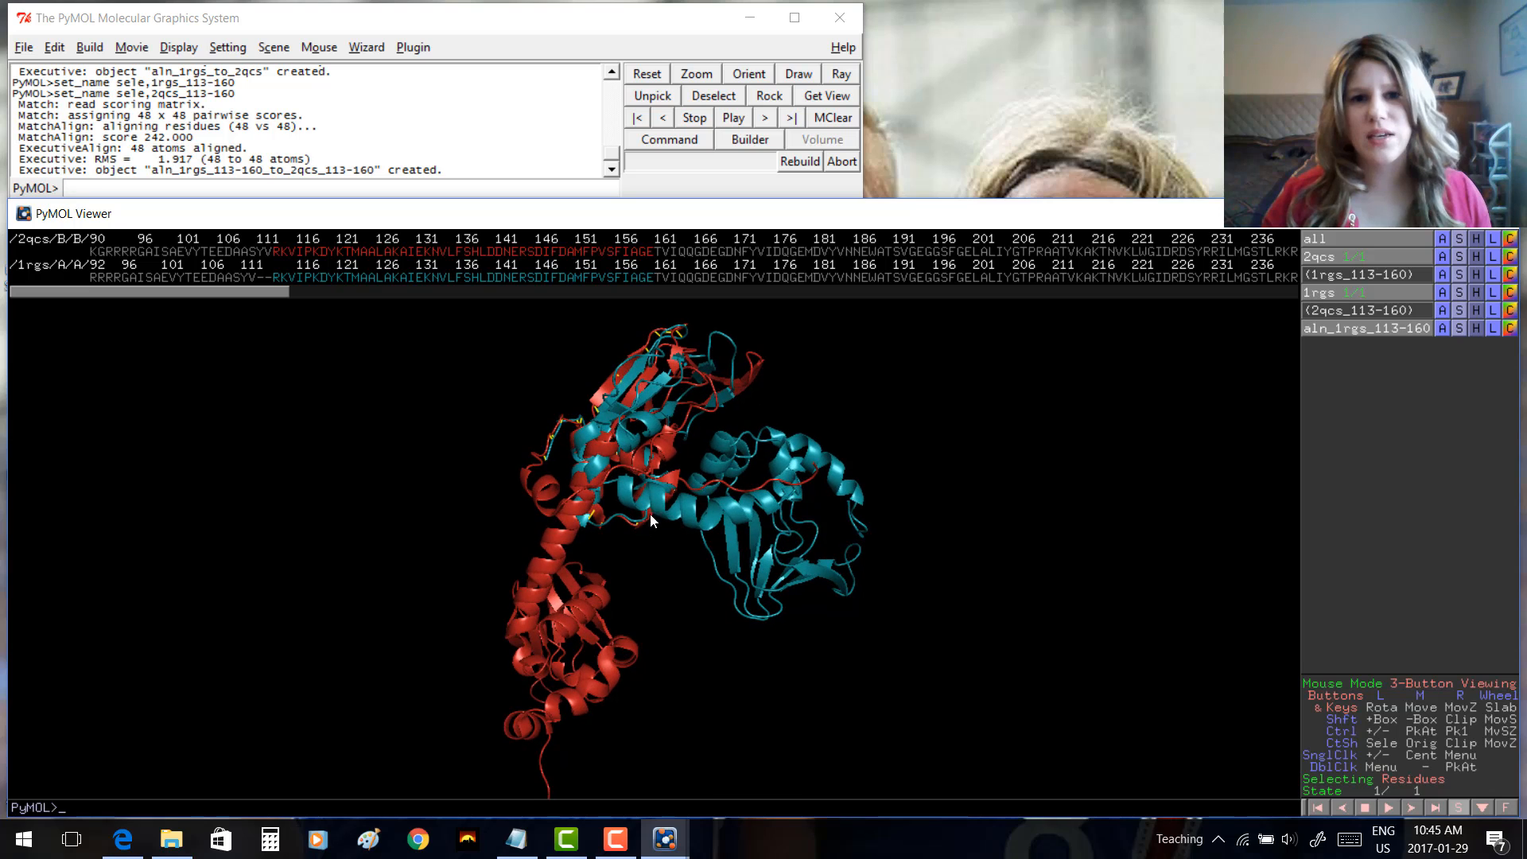